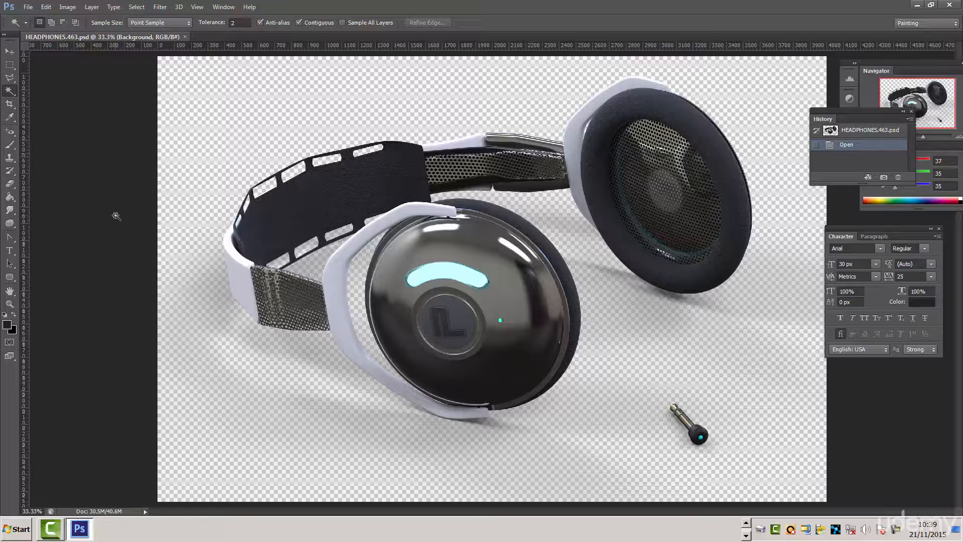
- Open the HEADPHONES_final.465_clown.png image from the FINAL_RENDER folder
{"action": "left_click", "coordinate": [27, 8]}
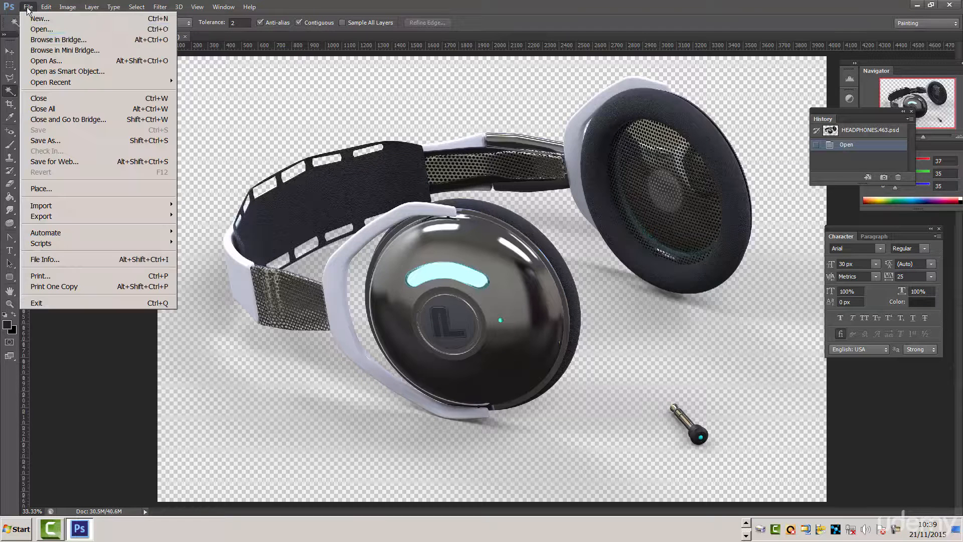
{"action": "left_click", "coordinate": [36, 30]}
{"action": "left_click", "coordinate": [459, 178]}
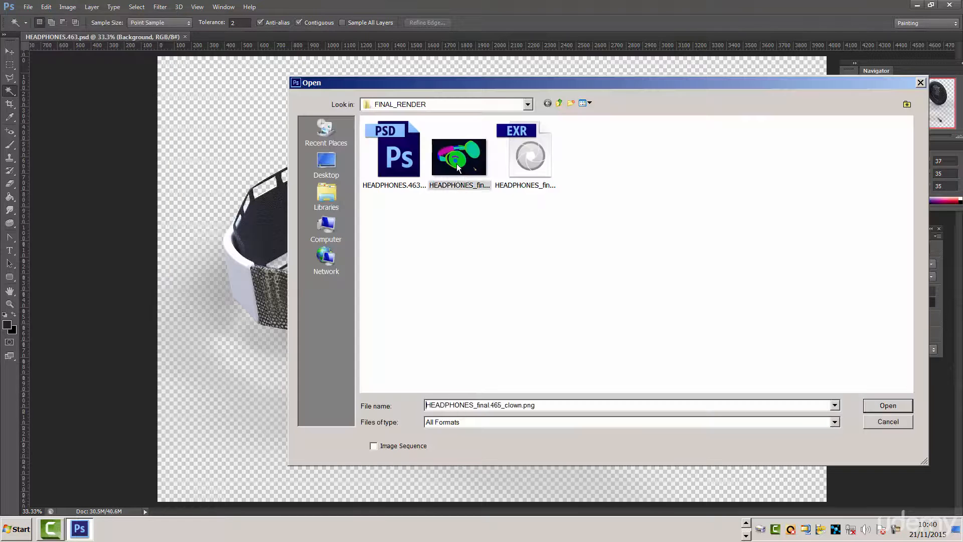
{"action": "left_click", "coordinate": [889, 409]}
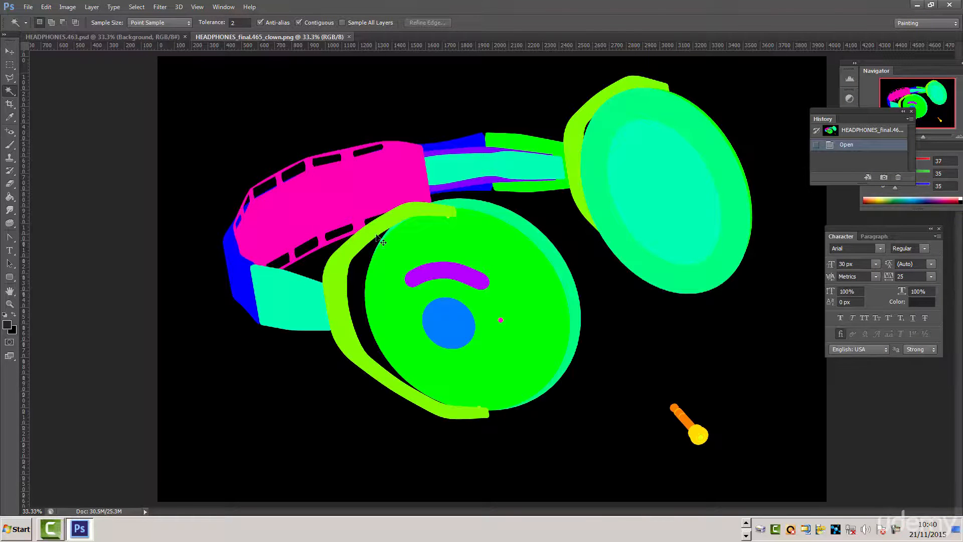
- Copy the entire clown image and paste it as a new layer into HEADPHONES.463.psd
{"action": "key", "text": "ctrl+a"}
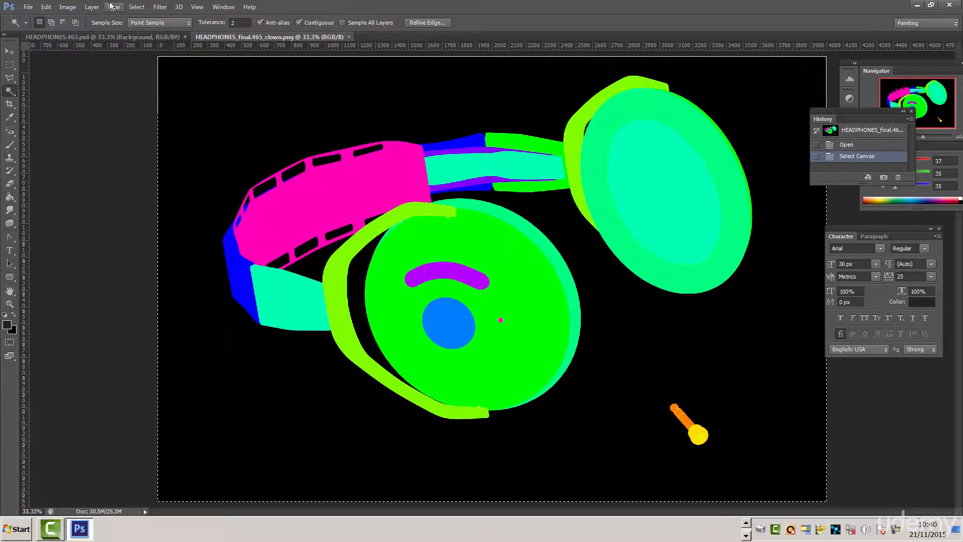
{"action": "left_click", "coordinate": [136, 7]}
{"action": "left_click", "coordinate": [139, 18]}
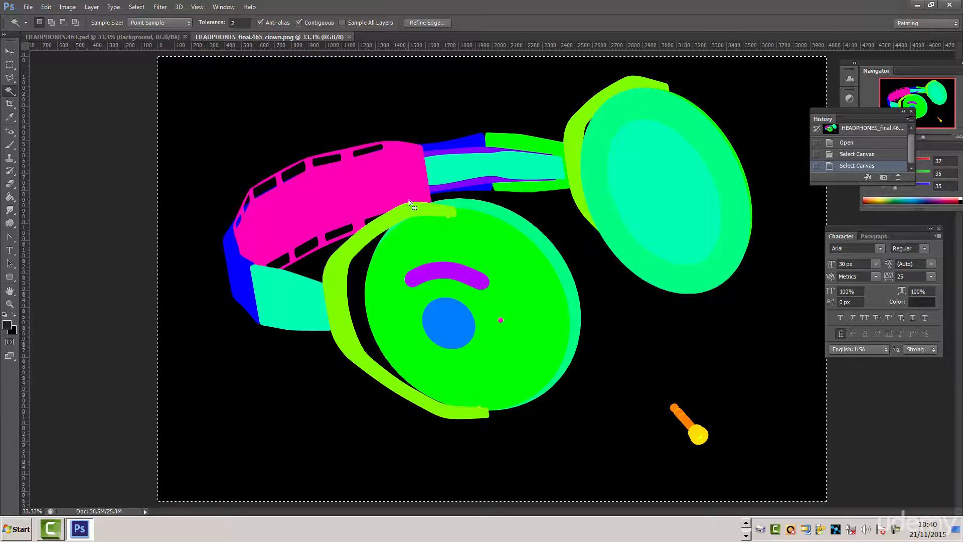
{"action": "left_click", "coordinate": [48, 6]}
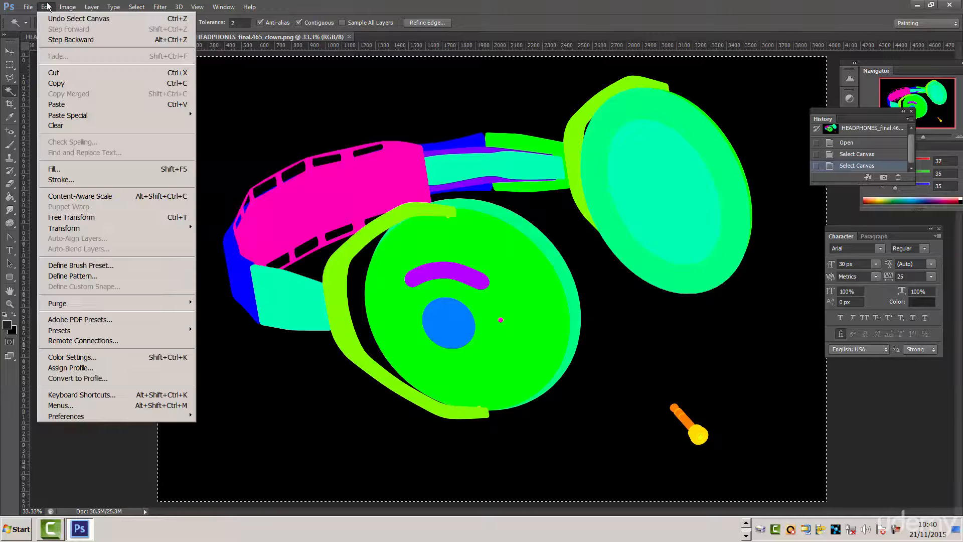
{"action": "left_click", "coordinate": [57, 83]}
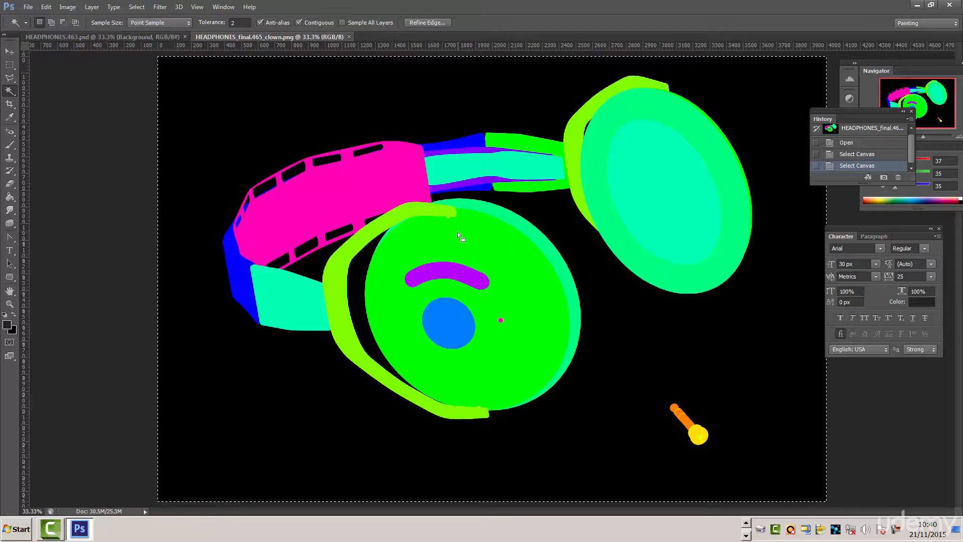
{"action": "left_click", "coordinate": [139, 39]}
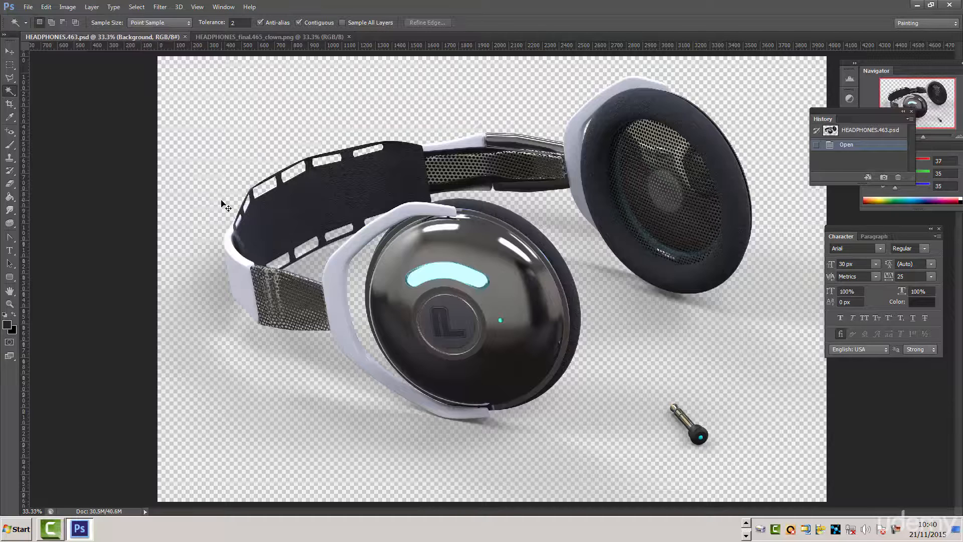
{"action": "key", "text": "ctrl+v"}
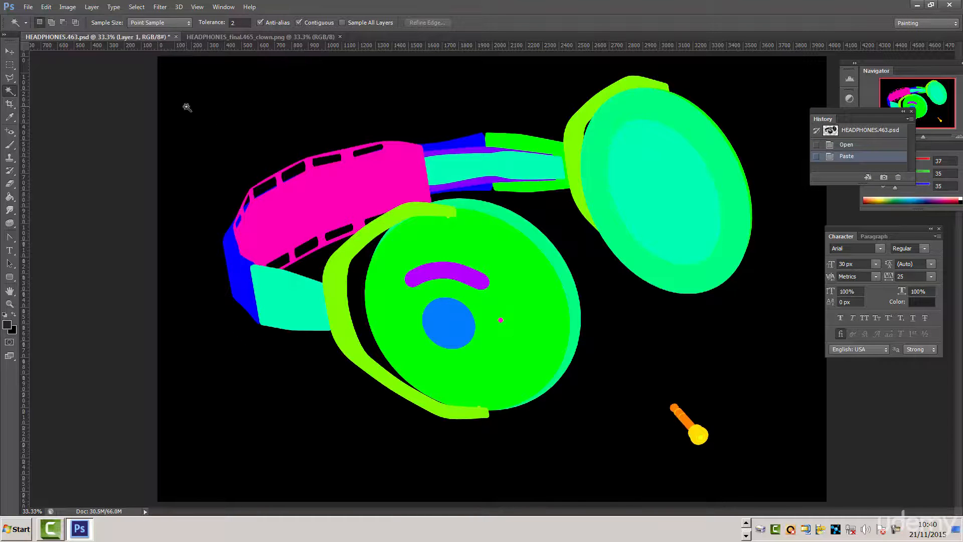
- Close the HEADPHONES_final.465_clown.png document
{"action": "left_click", "coordinate": [250, 36]}
{"action": "key", "text": "ctrl+a"}
{"action": "left_click", "coordinate": [340, 36]}
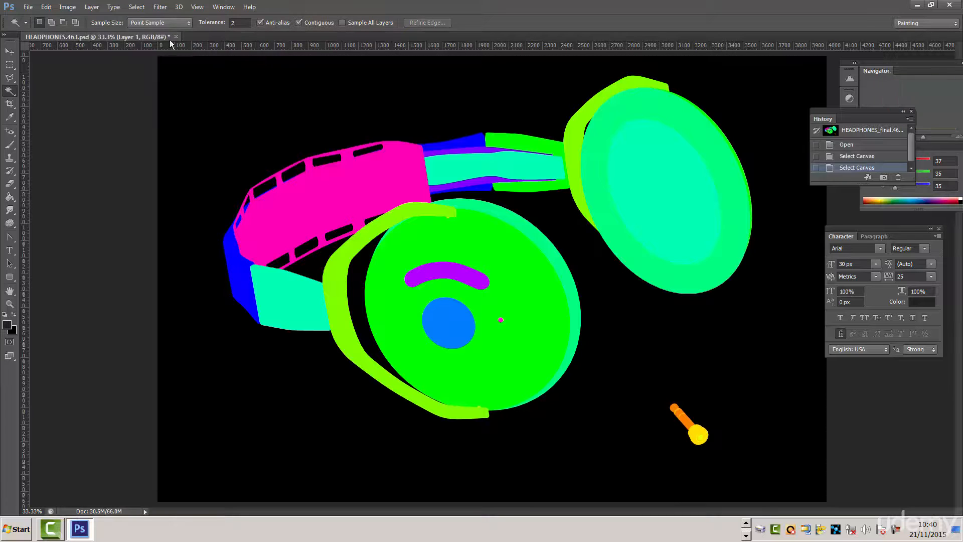
- Display the Layers panel, move it clear of the headphones, and check the render beneath Layer 1
{"action": "left_click", "coordinate": [224, 8]}
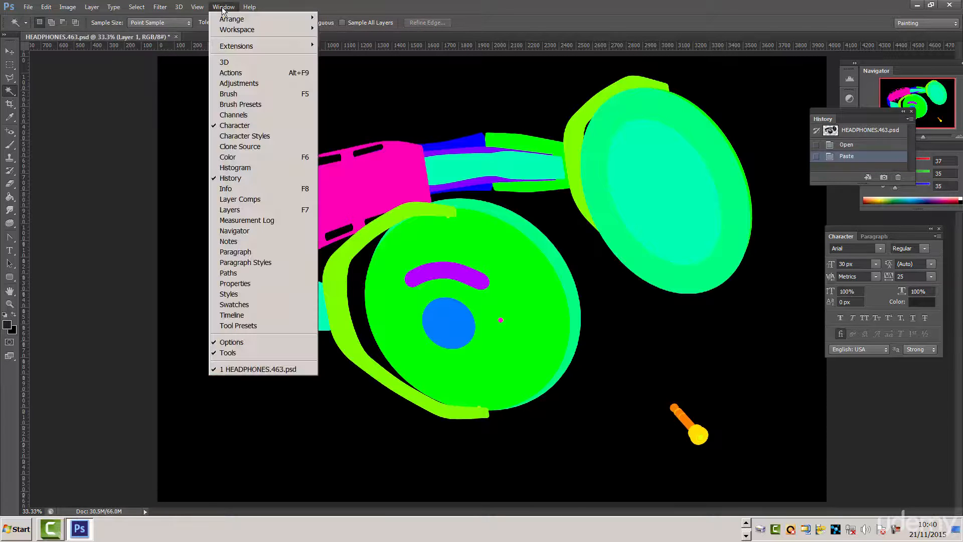
{"action": "left_click", "coordinate": [234, 209]}
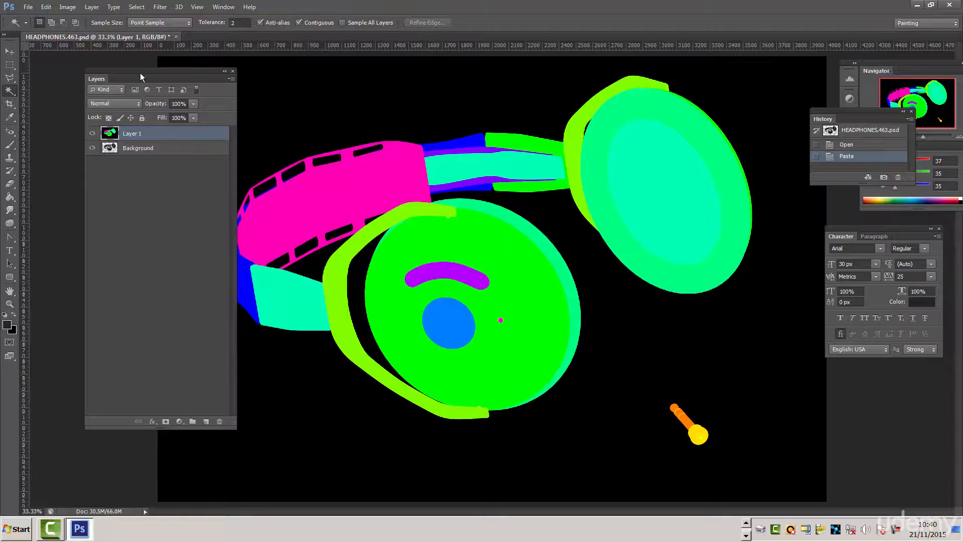
{"action": "left_click_drag", "start_coordinate": [140, 75], "coordinate": [89, 82]}
{"action": "left_click", "coordinate": [40, 142]}
{"action": "left_click", "coordinate": [40, 142]}
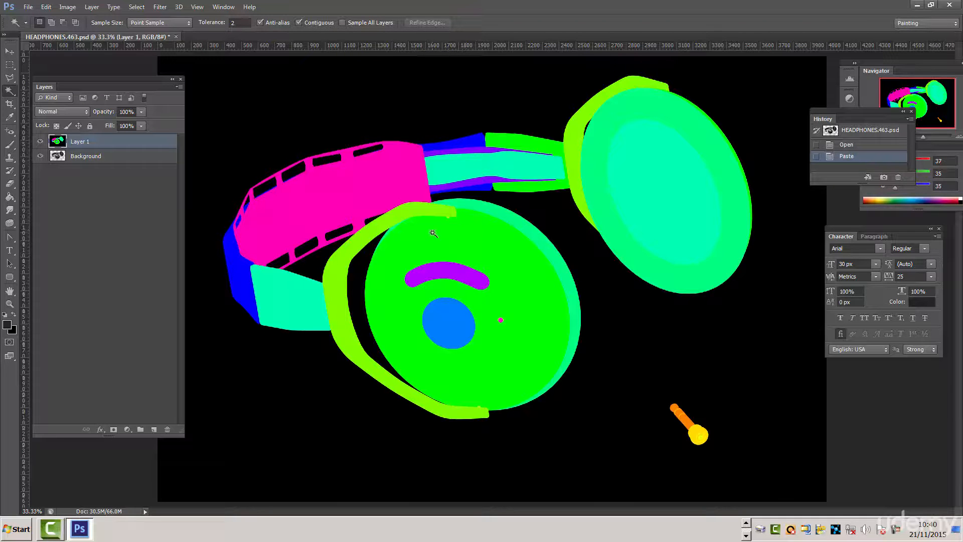
- Try Magic Wand selections on several coloured regions of Layer 1, ending with the large green ear cup face
{"action": "left_click", "coordinate": [454, 241]}
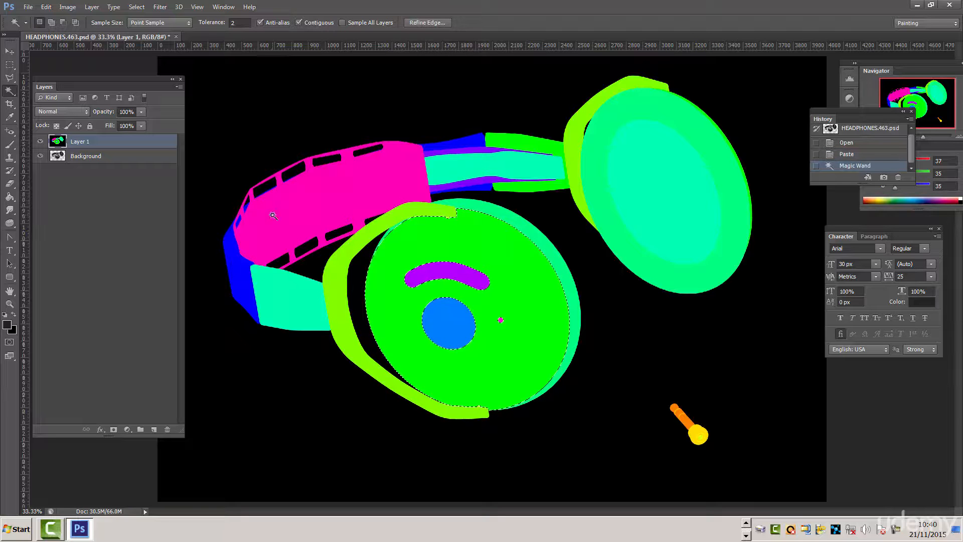
{"action": "left_click", "coordinate": [370, 198]}
{"action": "left_click", "coordinate": [477, 170]}
{"action": "left_click", "coordinate": [515, 142]}
{"action": "left_click", "coordinate": [636, 161]}
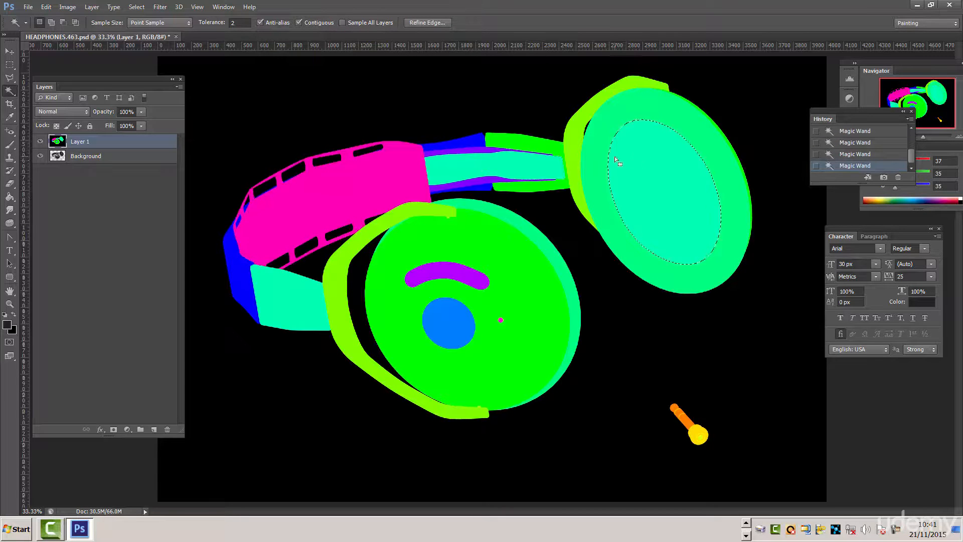
{"action": "left_click", "coordinate": [574, 153]}
{"action": "left_click", "coordinate": [648, 188]}
{"action": "left_click", "coordinate": [384, 303]}
- Hide Layer 1 and rename the Background layer to "geo"
{"action": "left_click", "coordinate": [40, 142]}
{"action": "left_click", "coordinate": [100, 156]}
{"action": "double_click", "coordinate": [92, 156]}
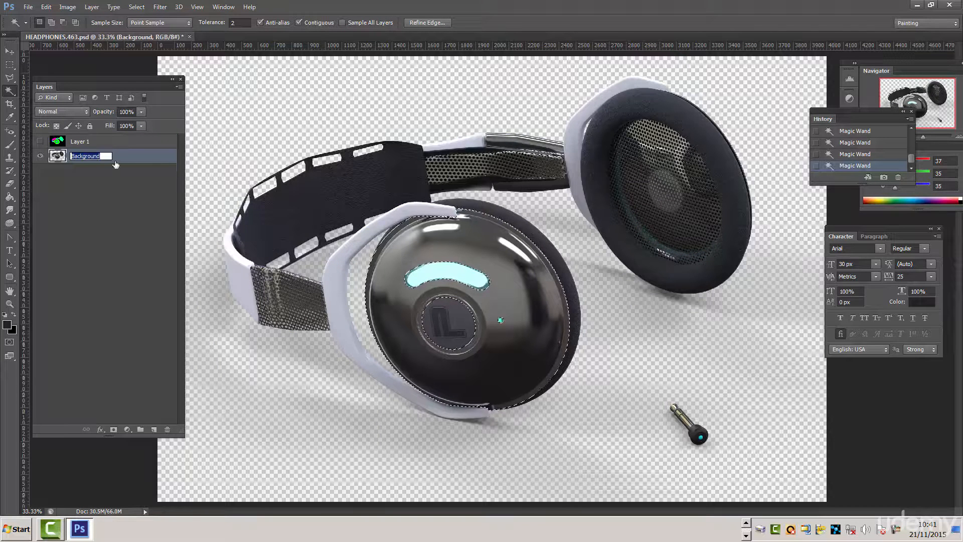
{"action": "type", "text": "geo"}
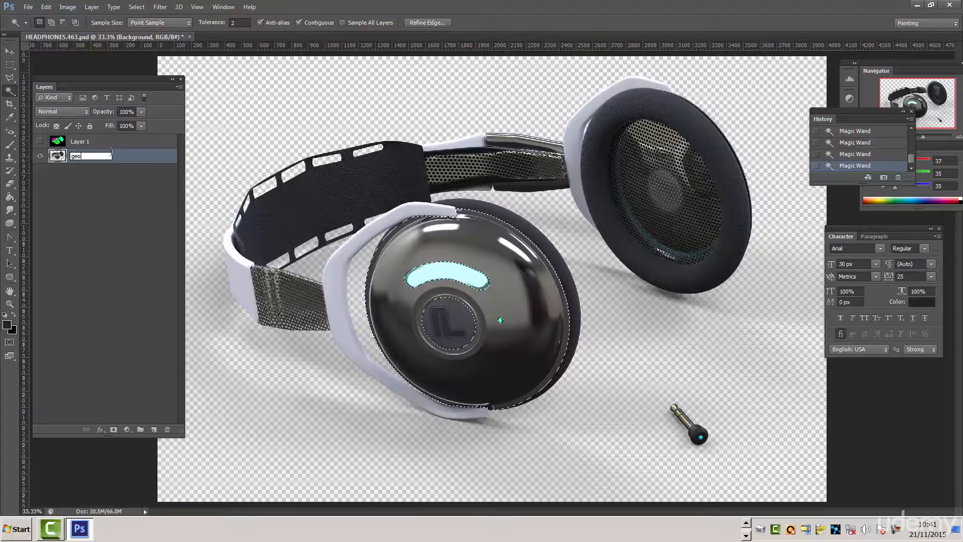
{"action": "key", "text": "Return"}
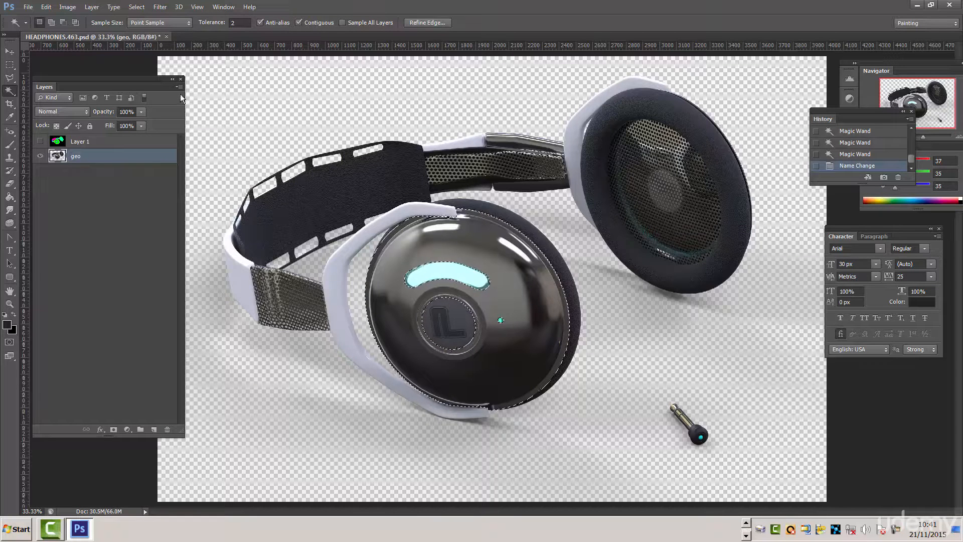
- Add a new empty layer above the geo layer, keeping the default name and settings
{"action": "left_click", "coordinate": [179, 87]}
{"action": "left_click", "coordinate": [197, 91]}
{"action": "left_click", "coordinate": [420, 137]}
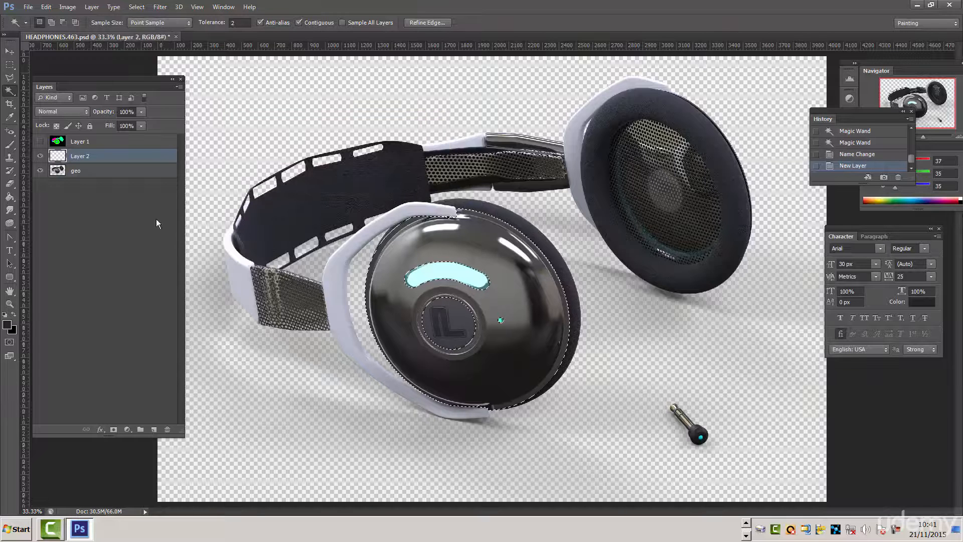
- Clear the selection, fill Layer 2 entirely with light grey b6b6b6, and move it below the geo layer
{"action": "left_click", "coordinate": [6, 319]}
{"action": "left_click_drag", "start_coordinate": [91, 133], "coordinate": [65, 107]}
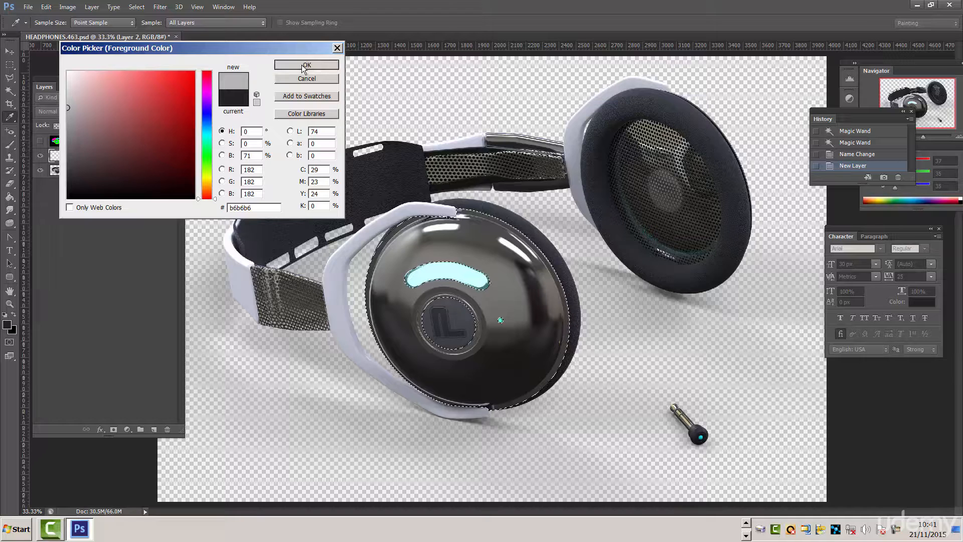
{"action": "left_click", "coordinate": [306, 64]}
{"action": "left_click", "coordinate": [10, 197]}
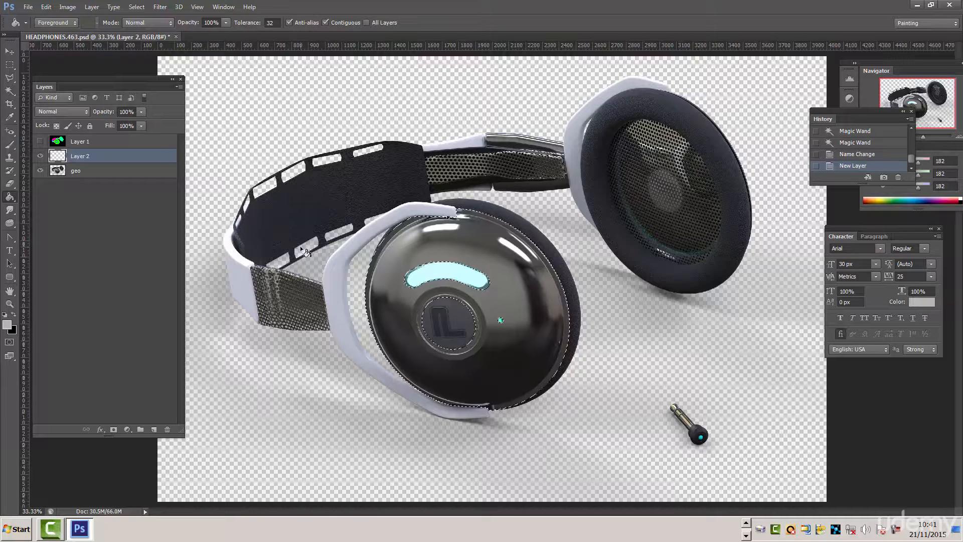
{"action": "key", "text": "ctrl+d"}
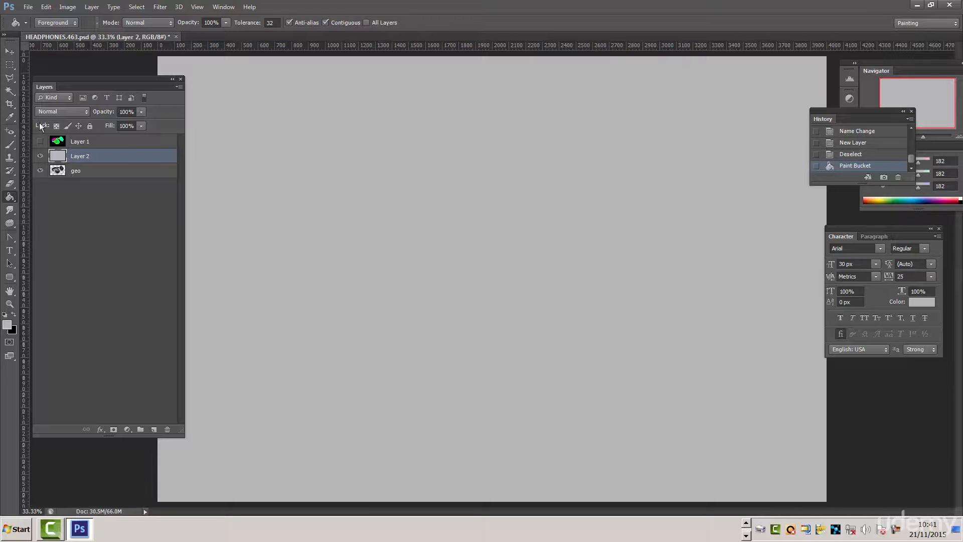
{"action": "left_click_drag", "start_coordinate": [79, 158], "coordinate": [78, 189]}
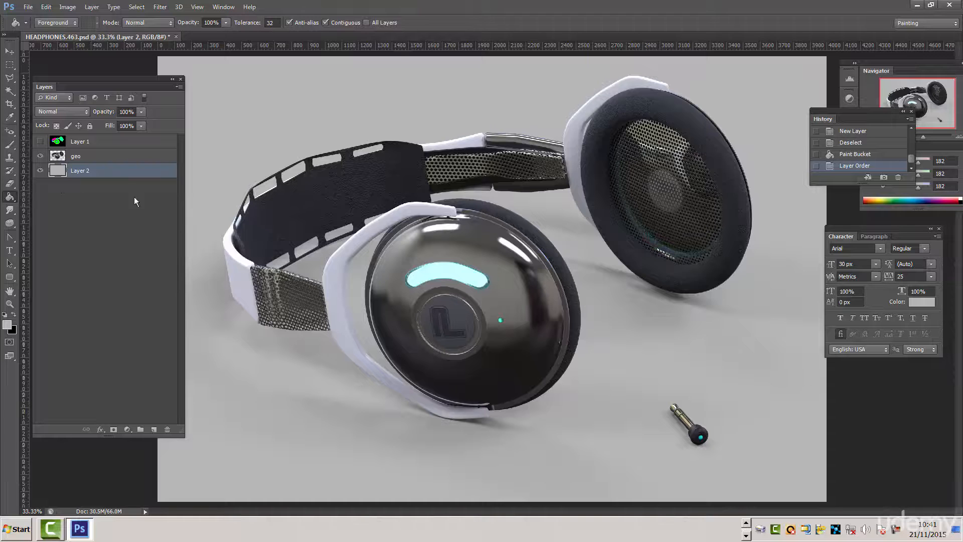
- Cover Layer 2 with a vertical linear gradient running from grey acacac at the top to white at the bottom
{"action": "right_click", "coordinate": [11, 200]}
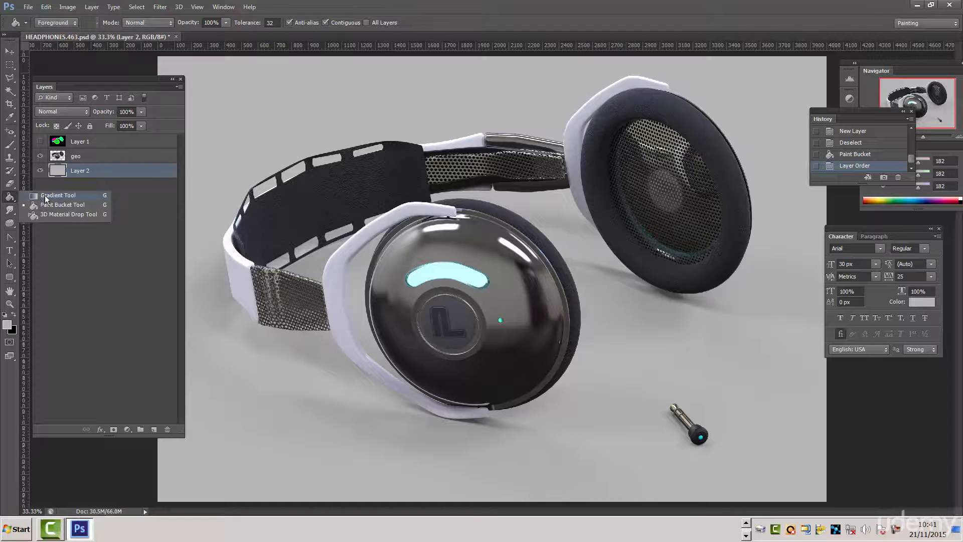
{"action": "left_click", "coordinate": [54, 196]}
{"action": "left_click", "coordinate": [53, 24]}
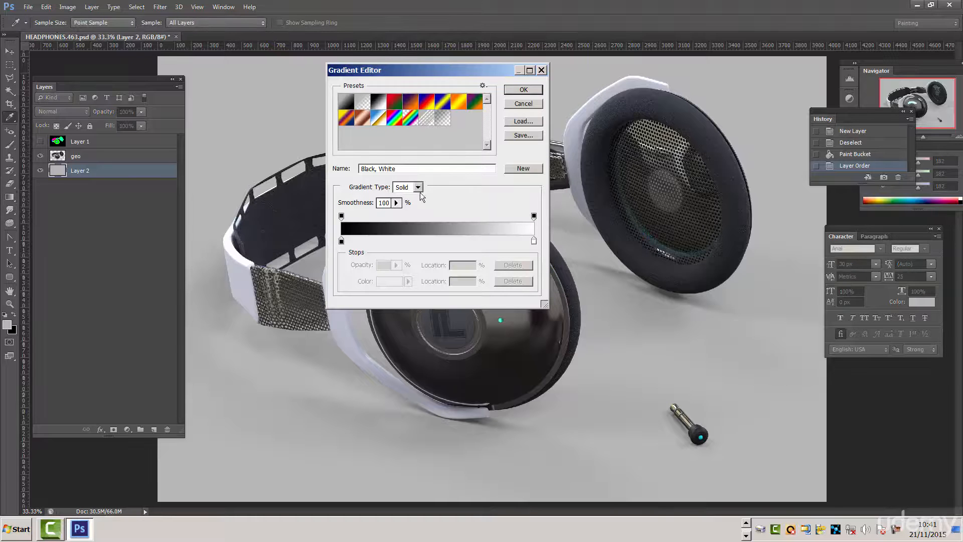
{"action": "left_click", "coordinate": [341, 242]}
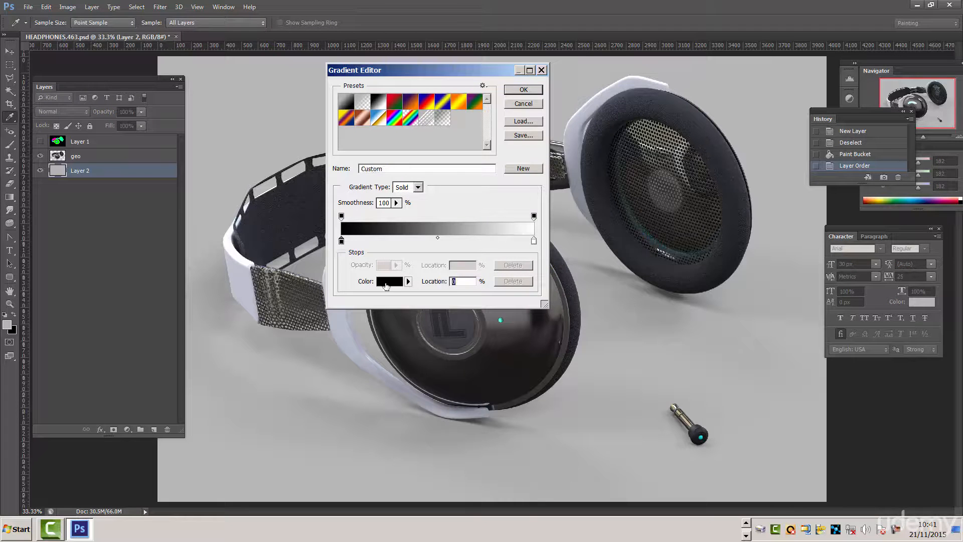
{"action": "left_click", "coordinate": [384, 282]}
{"action": "left_click_drag", "start_coordinate": [71, 134], "coordinate": [68, 112]}
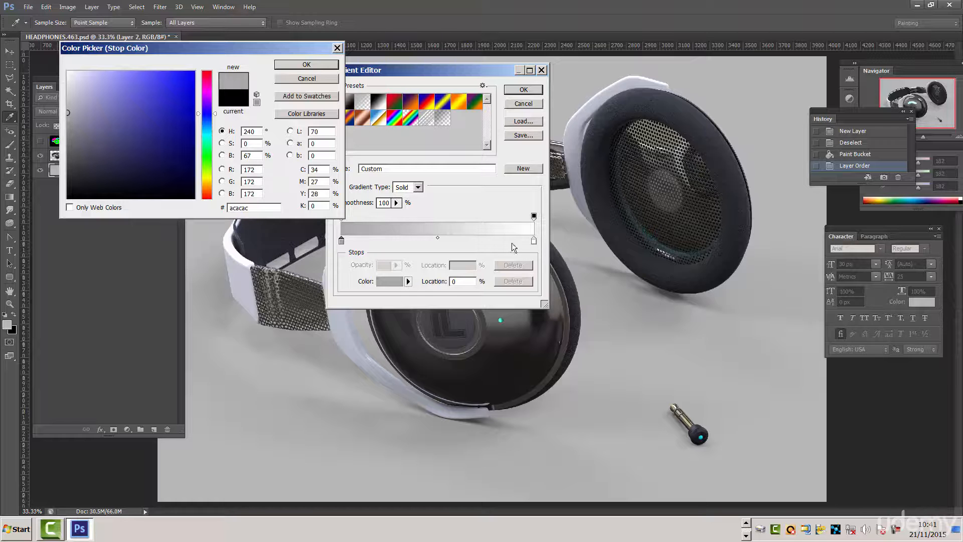
{"action": "left_click", "coordinate": [318, 66]}
{"action": "left_click", "coordinate": [532, 91]}
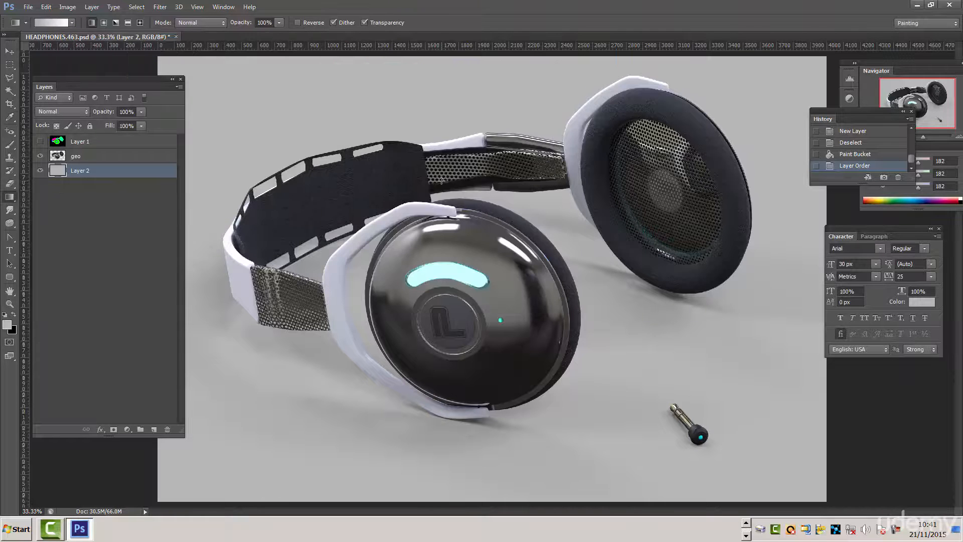
{"action": "left_click_drag", "start_coordinate": [333, 61], "coordinate": [334, 486]}
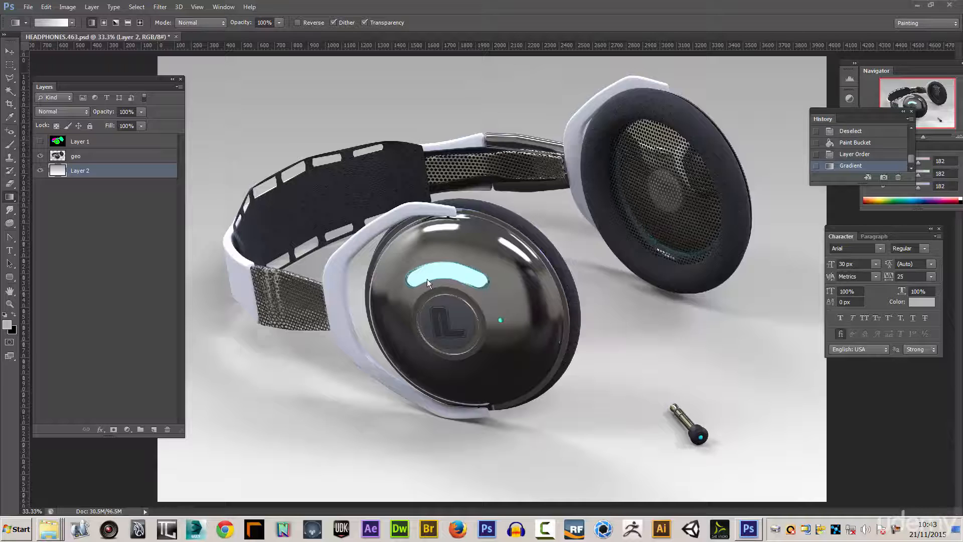
- Compare the colour-coded Layer 1 with the render by showing it briefly and hiding it again
{"action": "left_click", "coordinate": [41, 142]}
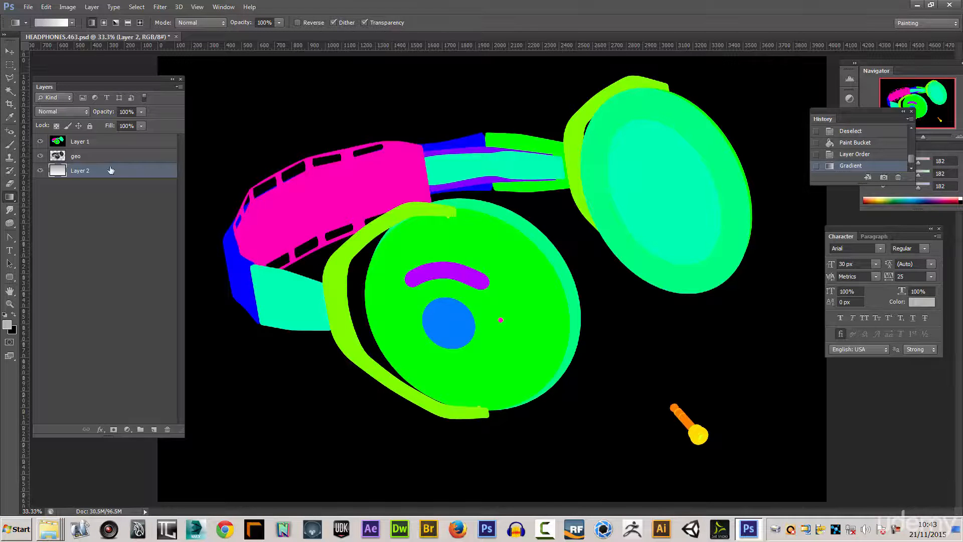
{"action": "left_click", "coordinate": [41, 142]}
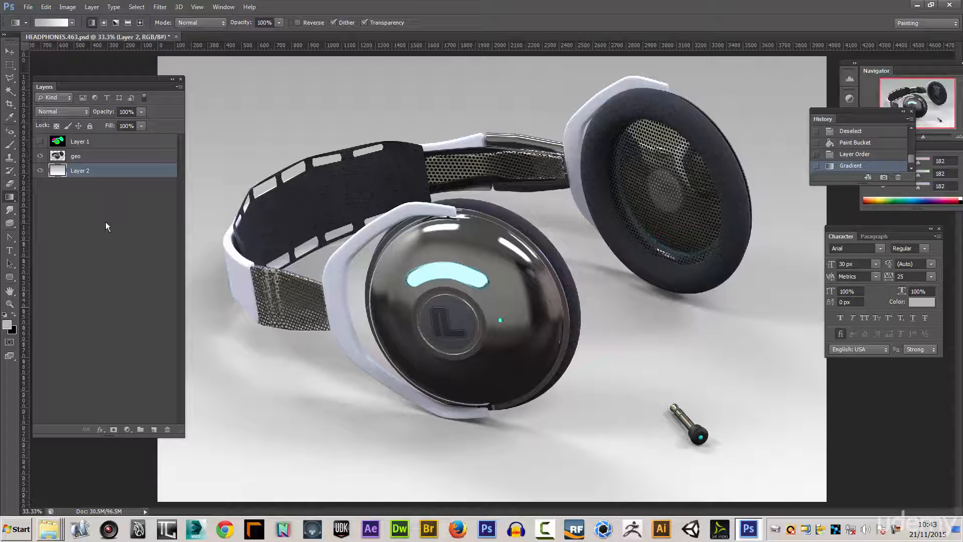
- Zoom in on the front ear cup's light and logo, and add a new empty layer directly above geo
{"action": "left_click", "coordinate": [9, 304]}
{"action": "left_click_drag", "start_coordinate": [396, 362], "coordinate": [566, 221]}
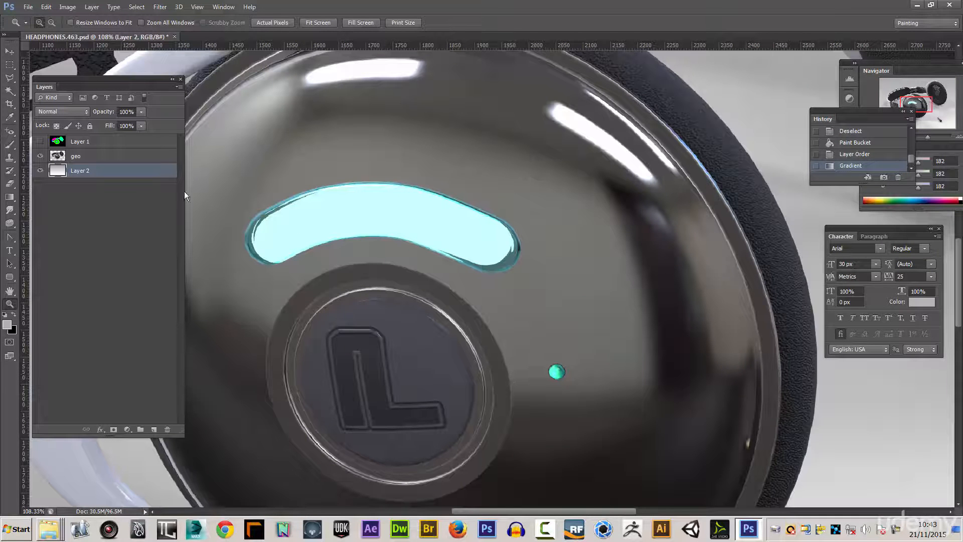
{"action": "left_click", "coordinate": [73, 159]}
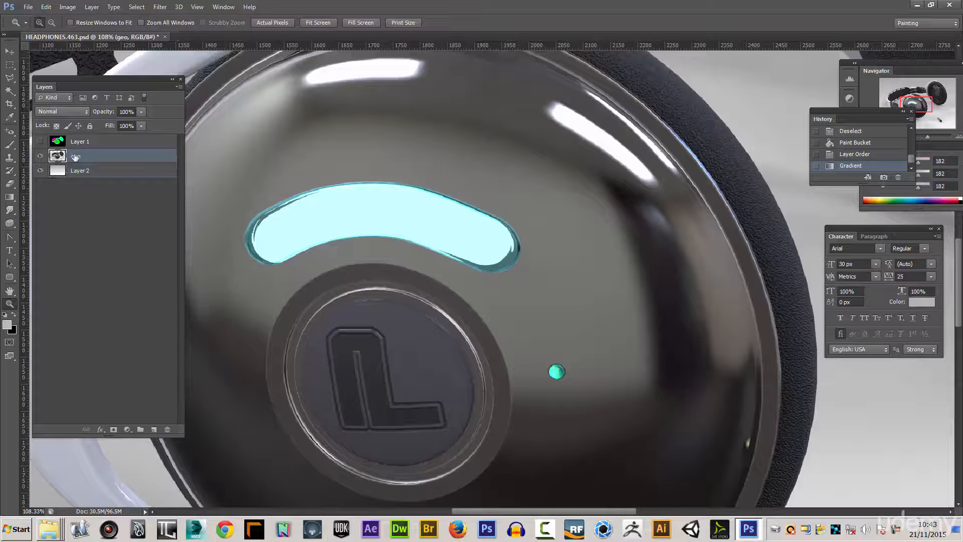
{"action": "left_click", "coordinate": [178, 87]}
{"action": "left_click", "coordinate": [214, 91]}
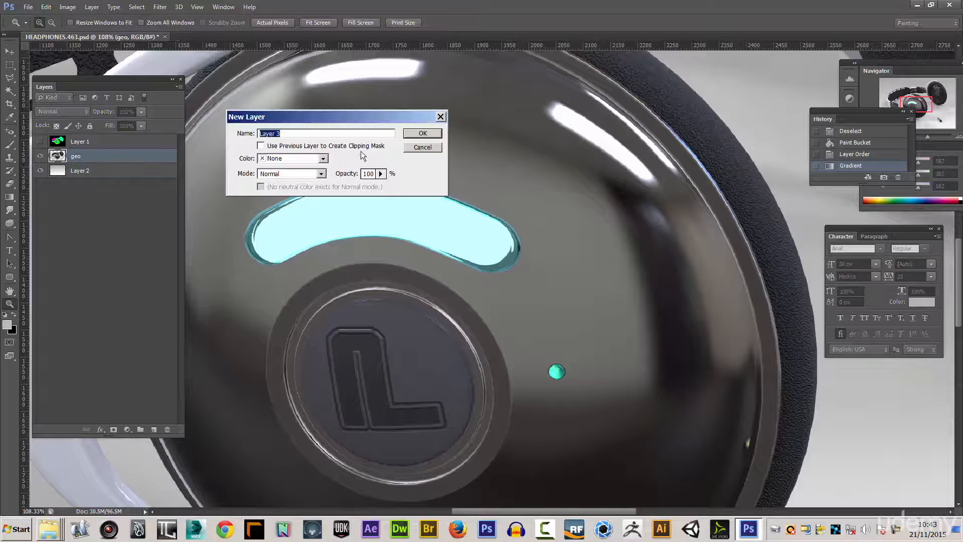
{"action": "left_click", "coordinate": [426, 132]}
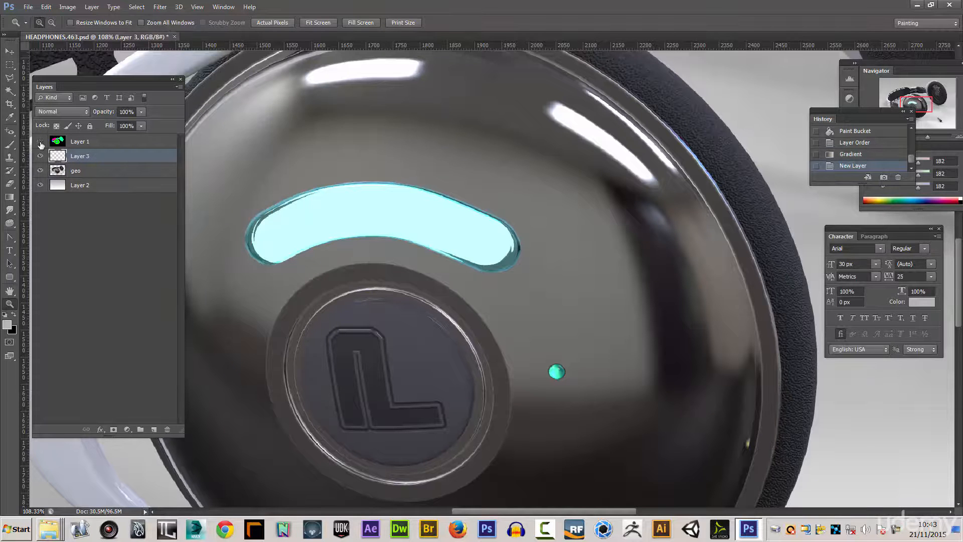
- Show the colour-coded Layer 1, select the purple light strip and pink dot together with the Magic Wand, and hide the layer again
{"action": "left_click", "coordinate": [41, 142]}
{"action": "left_click", "coordinate": [10, 91]}
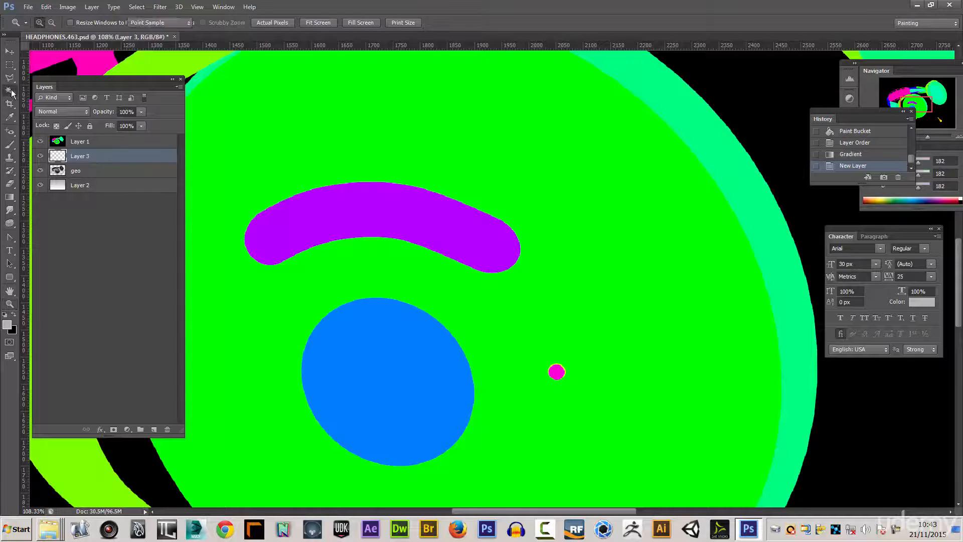
{"action": "left_click", "coordinate": [556, 372]}
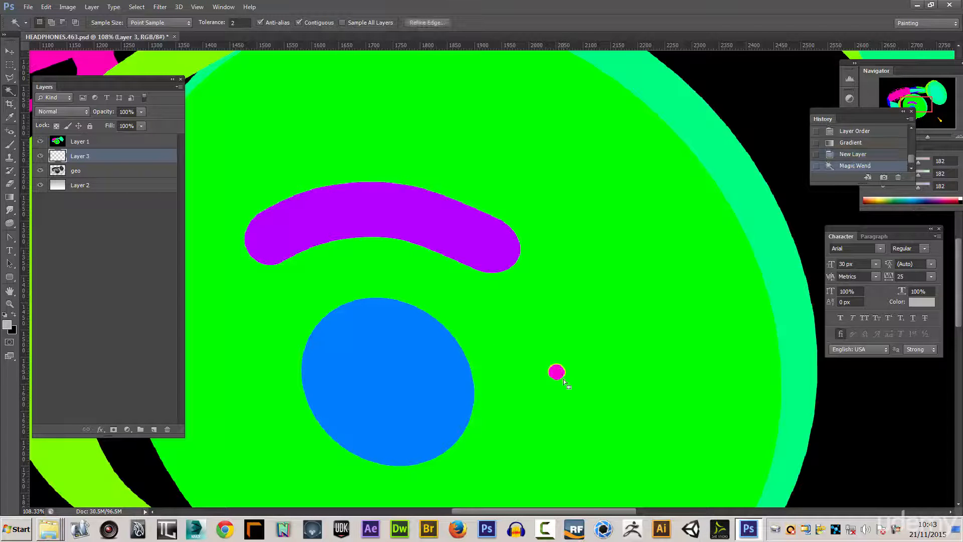
{"action": "key", "text": "alt+bracketright"}
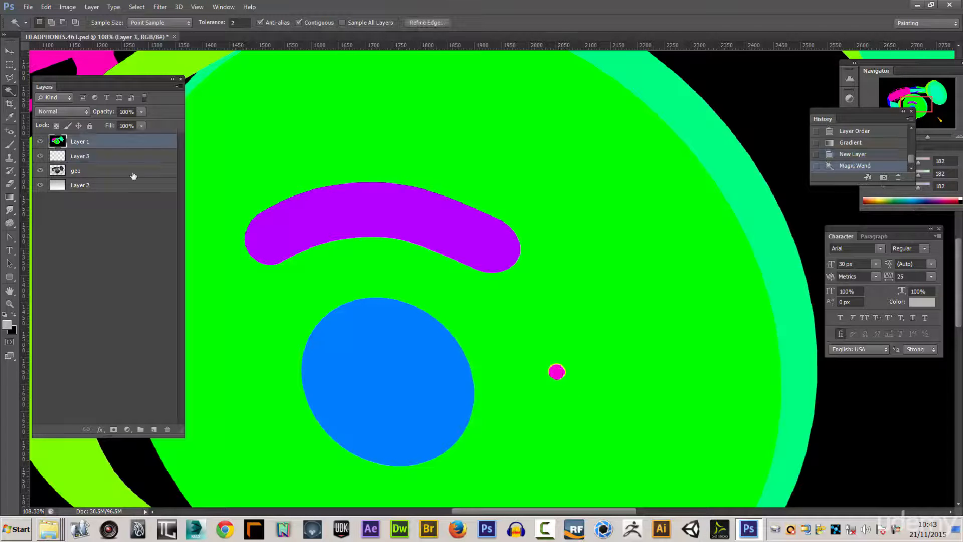
{"action": "key", "text": "ctrl+d"}
{"action": "left_click", "coordinate": [562, 374]}
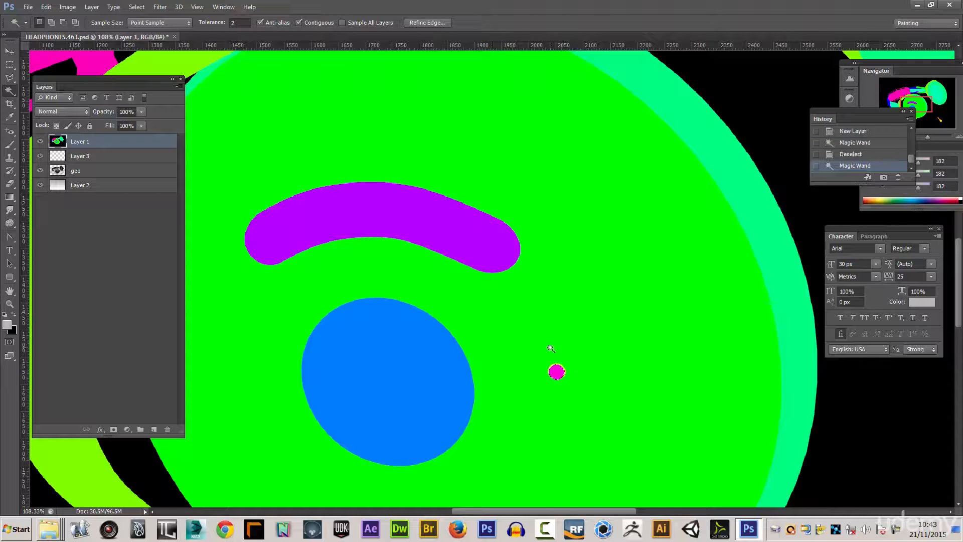
{"action": "left_click", "coordinate": [431, 236], "text": "shift"}
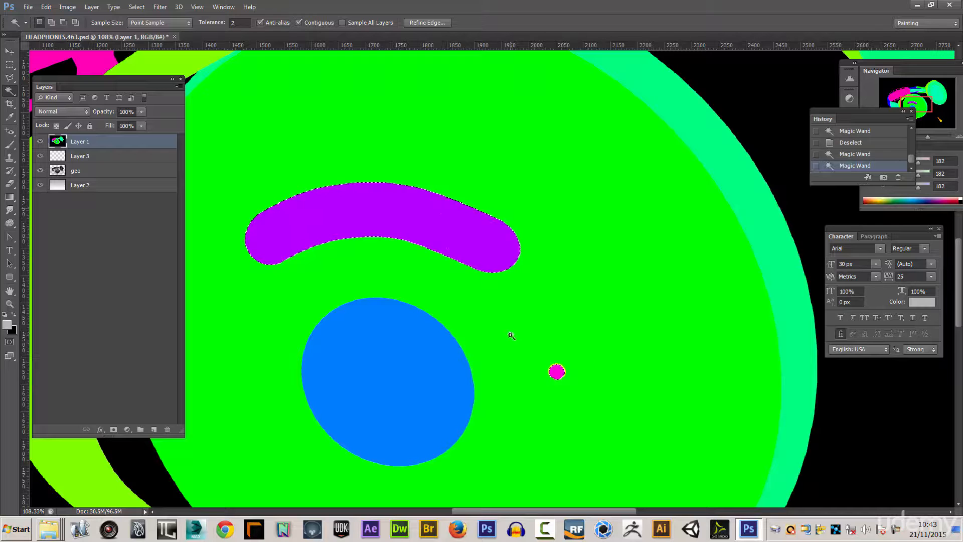
{"action": "left_click", "coordinate": [40, 143]}
- Fill the selected strip and dot on Layer 3 with light cyan (RGB 160, 252, 253) and clear the selection
{"action": "left_click", "coordinate": [93, 158]}
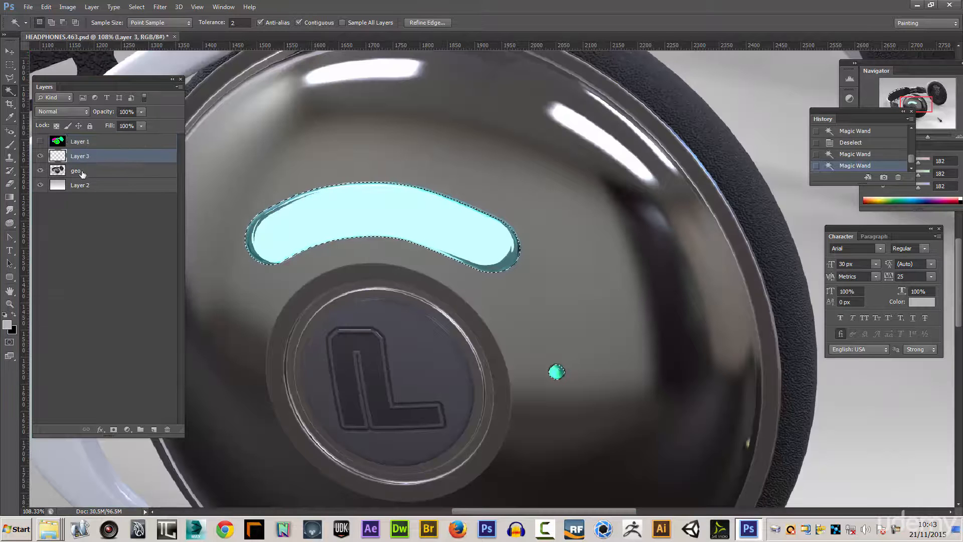
{"action": "left_click", "coordinate": [8, 324]}
{"action": "left_click", "coordinate": [204, 134]}
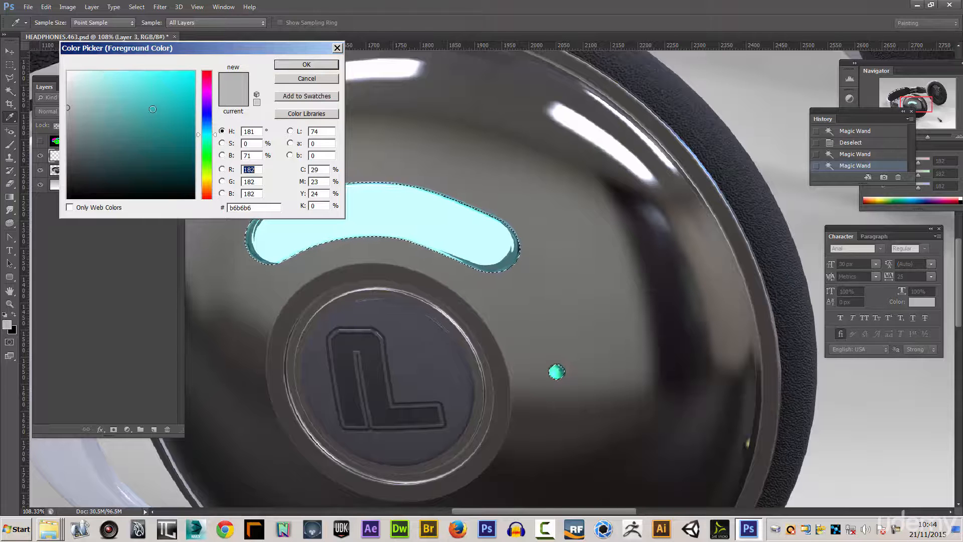
{"action": "left_click", "coordinate": [114, 73]}
{"action": "left_click", "coordinate": [292, 65]}
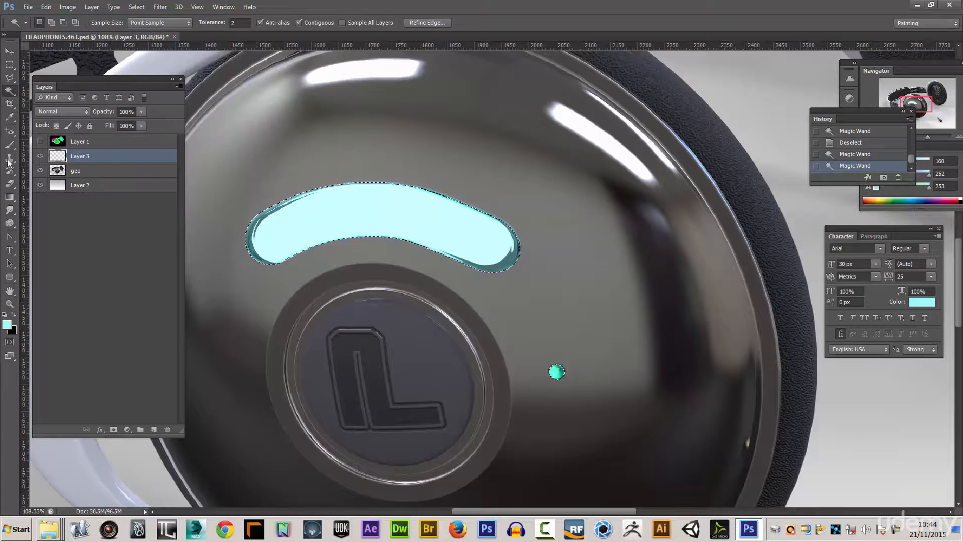
{"action": "left_click", "coordinate": [14, 198]}
{"action": "left_click", "coordinate": [41, 204]}
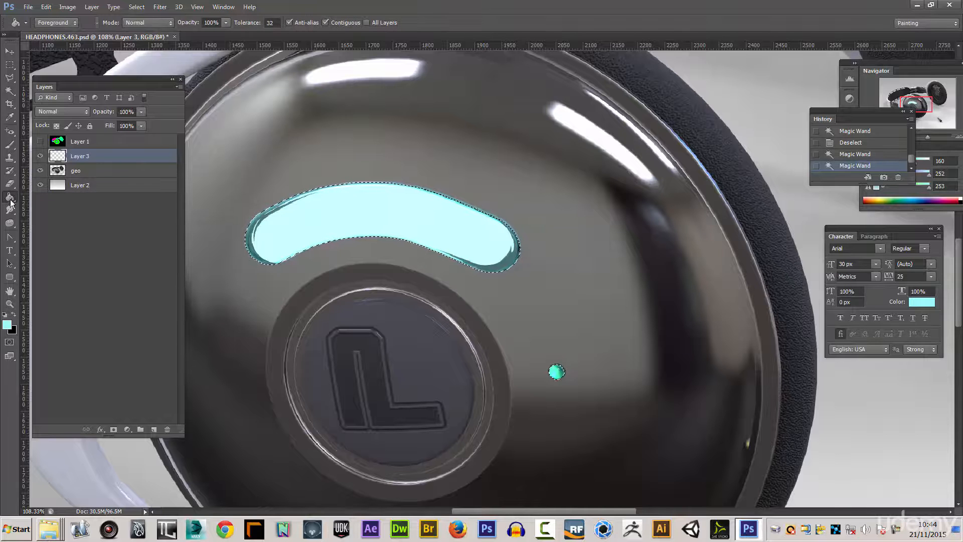
{"action": "left_click", "coordinate": [335, 222]}
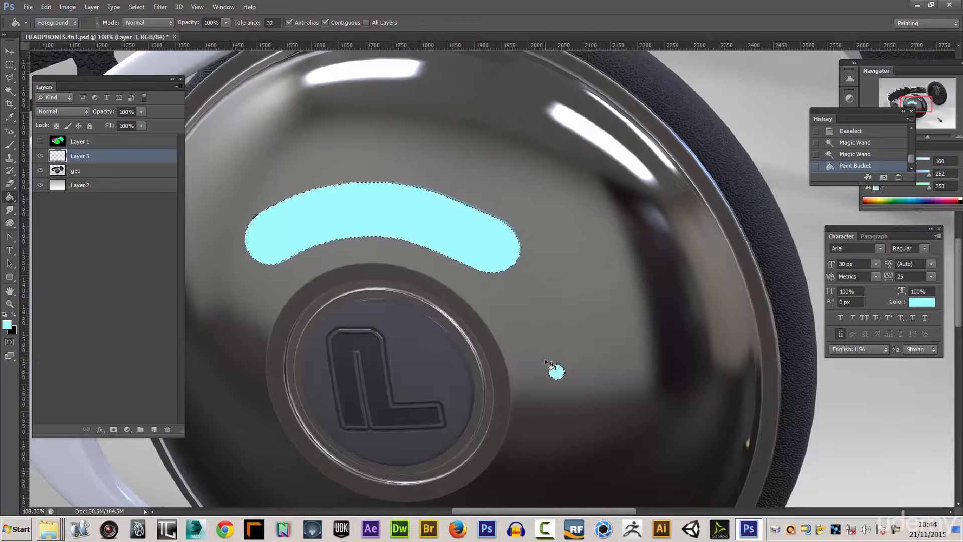
{"action": "key", "text": "ctrl+d"}
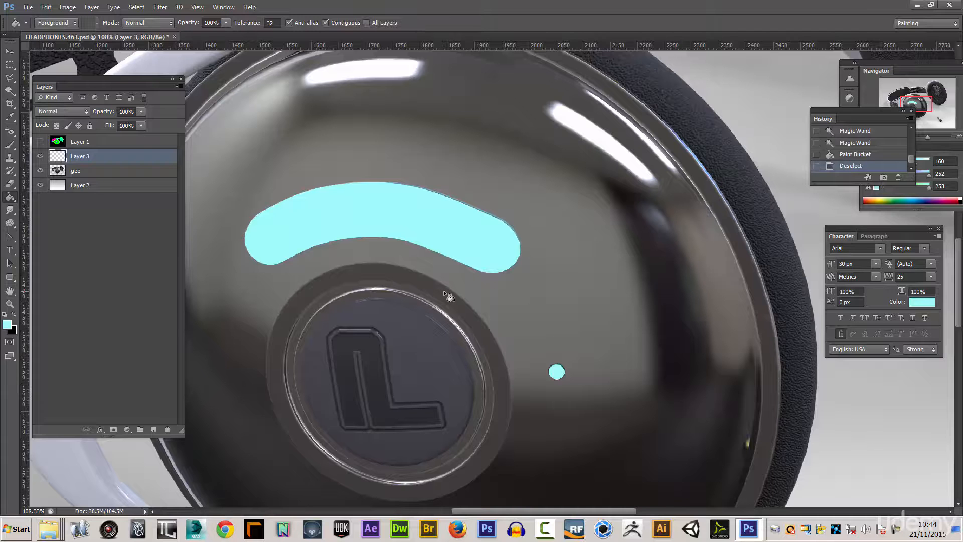
- Lower Layer 3's fill to 0% while keeping its layer opacity at 100%
{"action": "scroll", "coordinate": [444, 290], "scroll_direction": "down", "scroll_amount": 3}
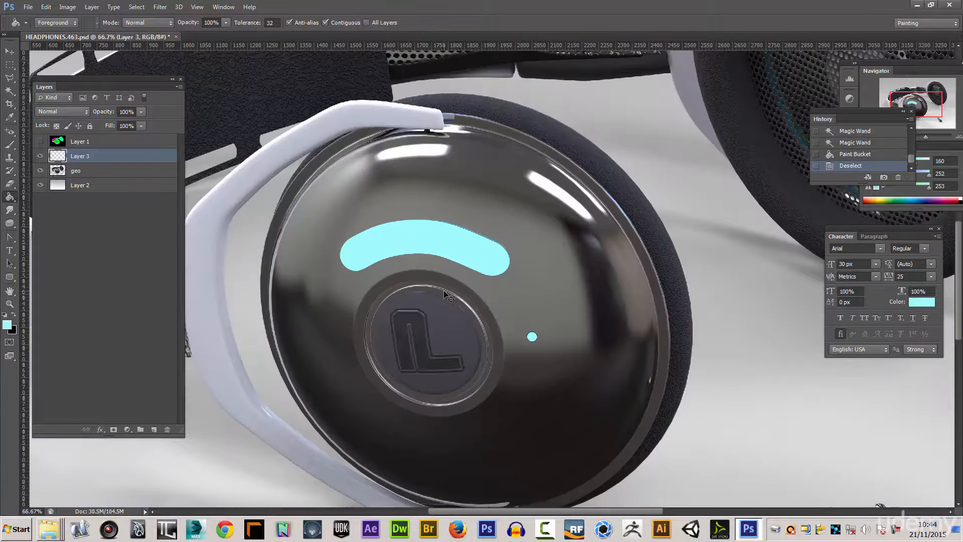
{"action": "left_click", "coordinate": [143, 126]}
{"action": "left_click_drag", "start_coordinate": [138, 136], "coordinate": [89, 147]}
{"action": "left_click", "coordinate": [87, 156]}
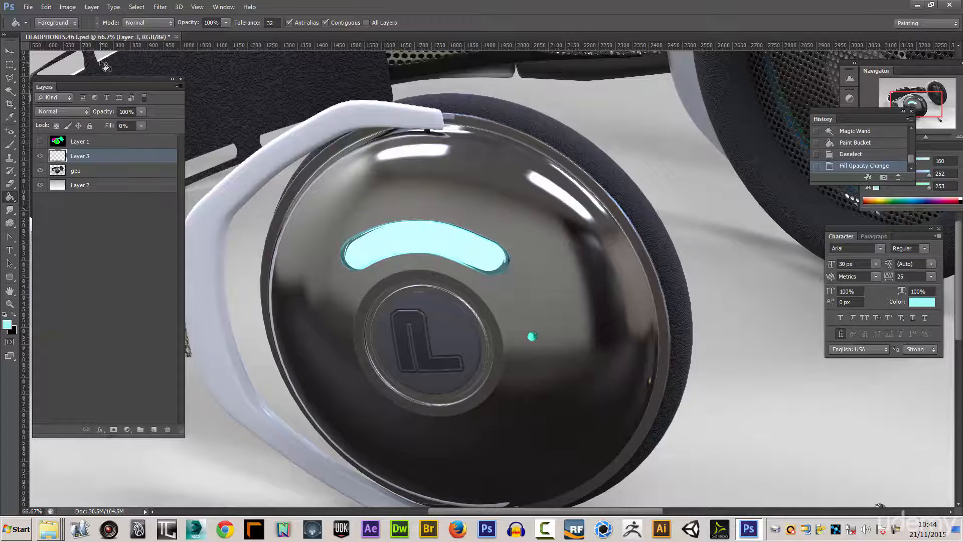
- Add an Outer Glow to Layer 3 and set its colour to turquoise 5cffee, sampled from the small dot light
{"action": "left_click", "coordinate": [86, 8]}
{"action": "mouse_move", "coordinate": [103, 68]}
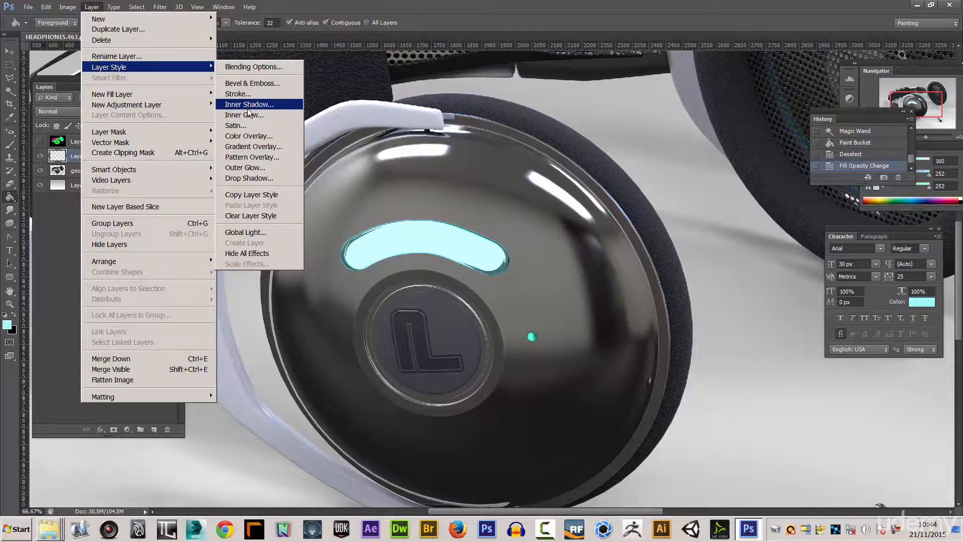
{"action": "left_click", "coordinate": [244, 168]}
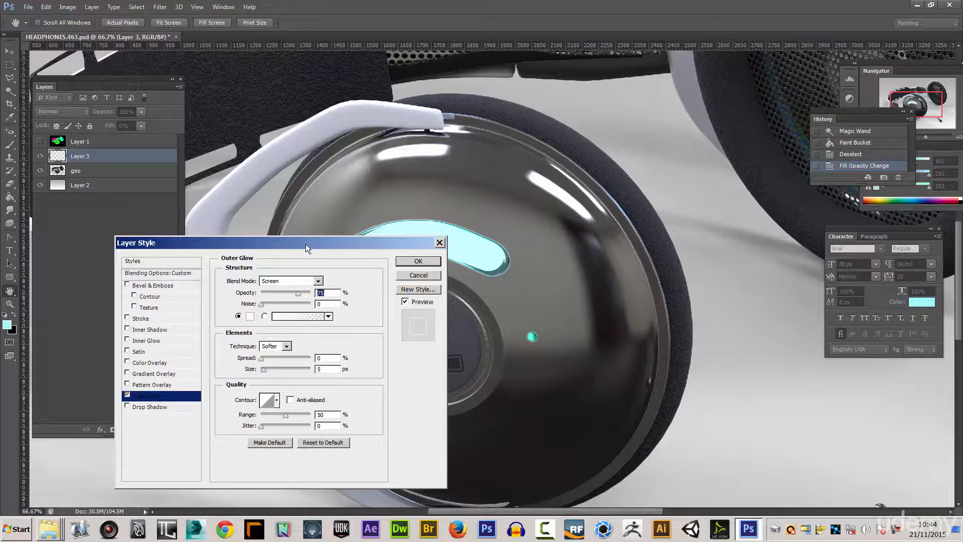
{"action": "left_click_drag", "start_coordinate": [308, 246], "coordinate": [232, 243]}
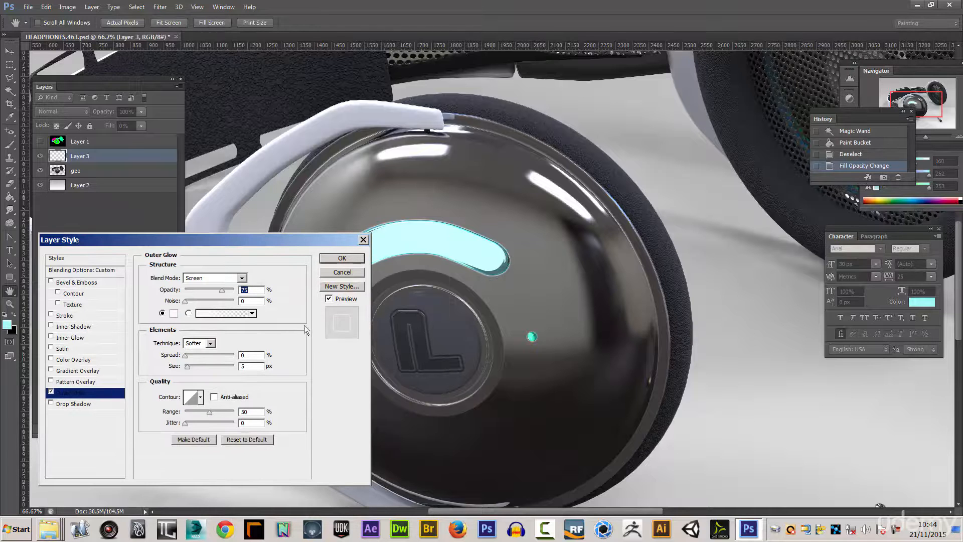
{"action": "left_click", "coordinate": [174, 314]}
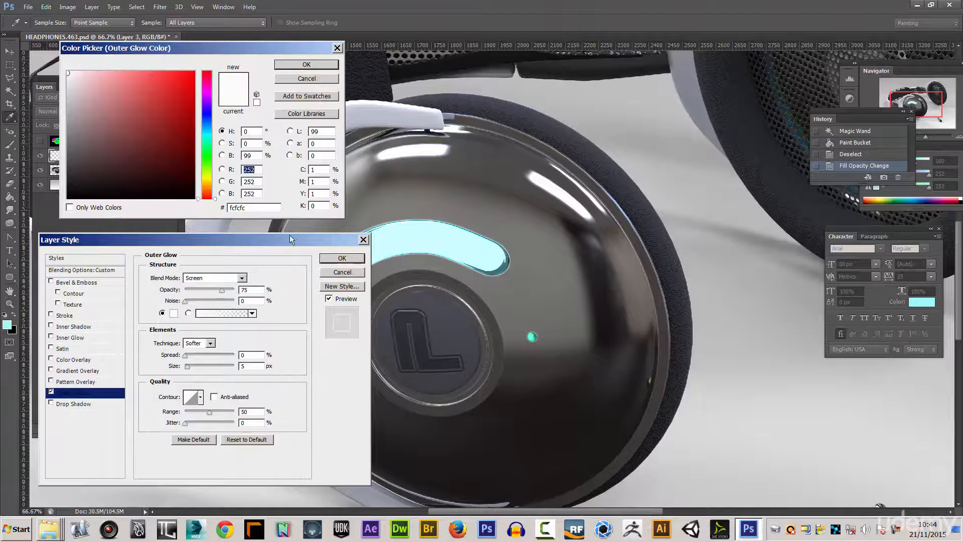
{"action": "left_click", "coordinate": [472, 263]}
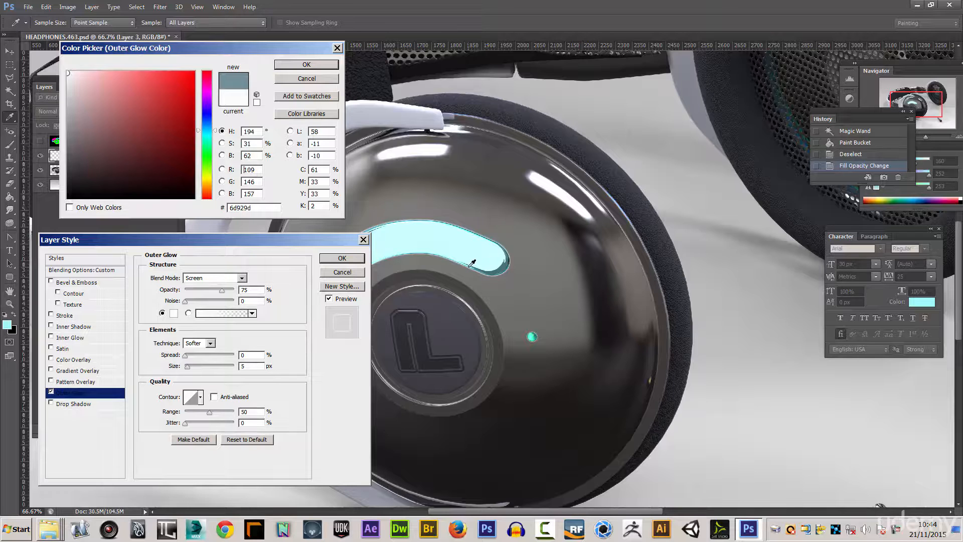
{"action": "left_click", "coordinate": [532, 335]}
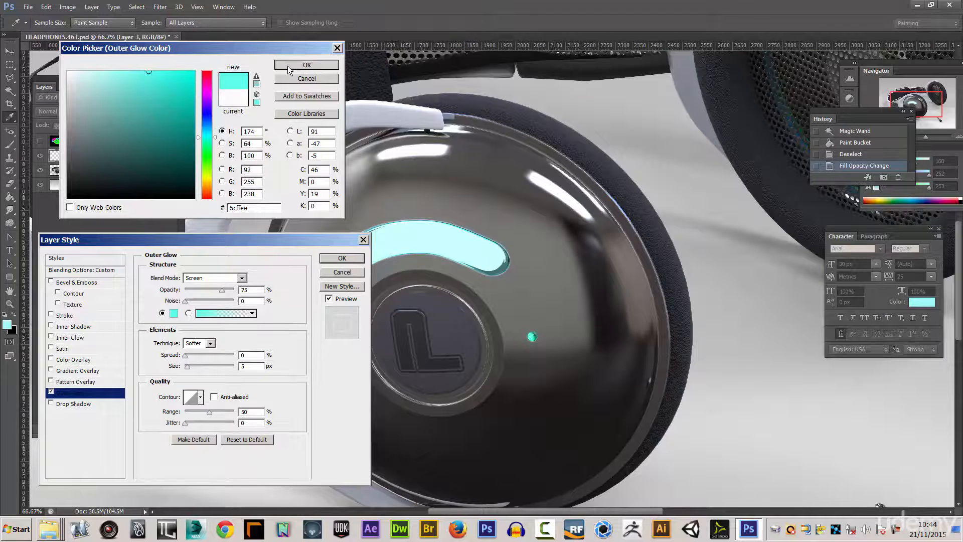
{"action": "left_click", "coordinate": [289, 69]}
- Set the Outer Glow's blend mode to Normal, enlarge its size for a soft halo, and apply the layer style
{"action": "left_click", "coordinate": [241, 278]}
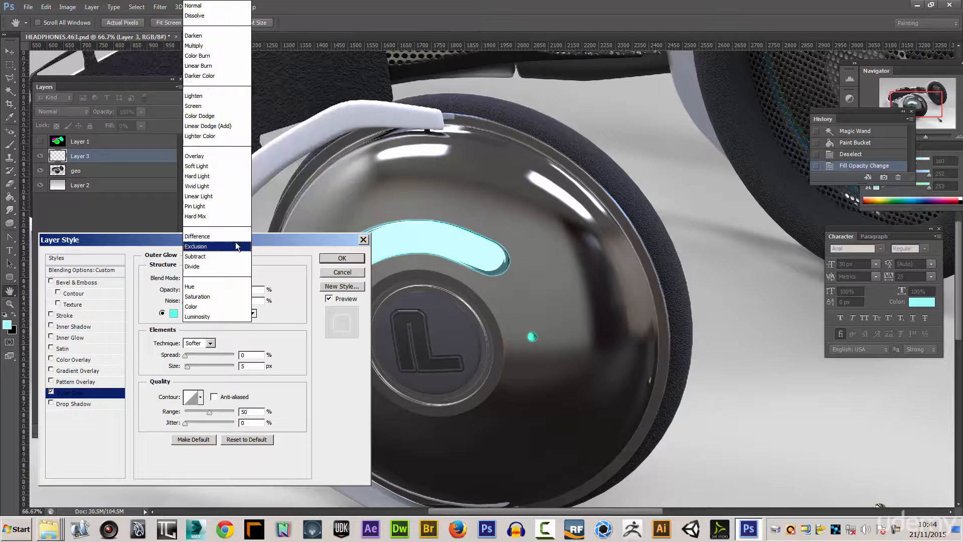
{"action": "left_click", "coordinate": [196, 7]}
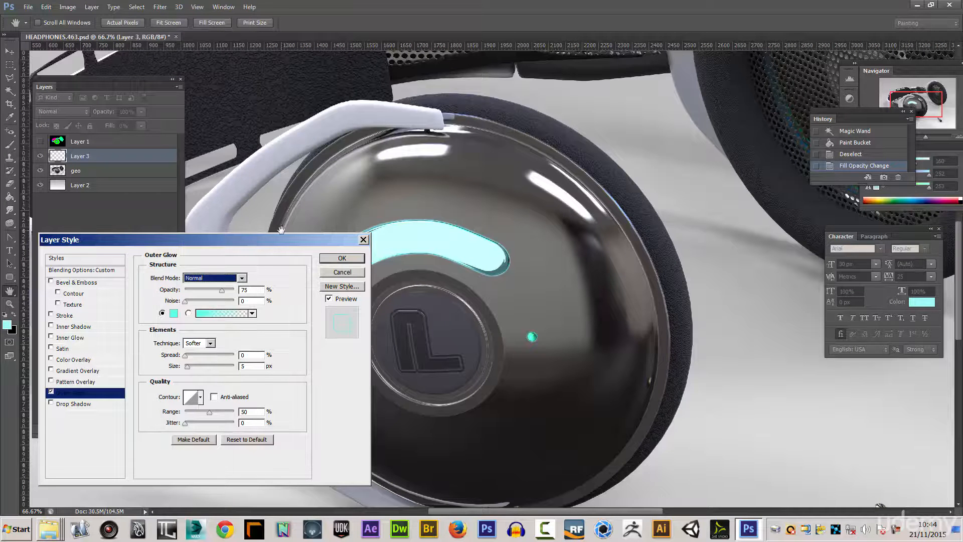
{"action": "left_click_drag", "start_coordinate": [188, 366], "coordinate": [196, 370]}
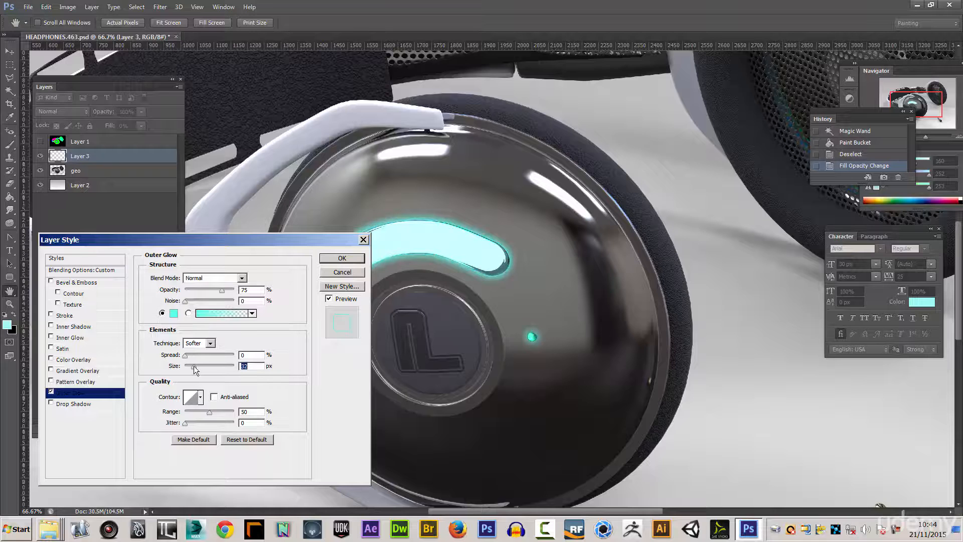
{"action": "left_click", "coordinate": [185, 357]}
{"action": "left_click_drag", "start_coordinate": [221, 292], "coordinate": [222, 290]}
{"action": "left_click", "coordinate": [342, 258]}
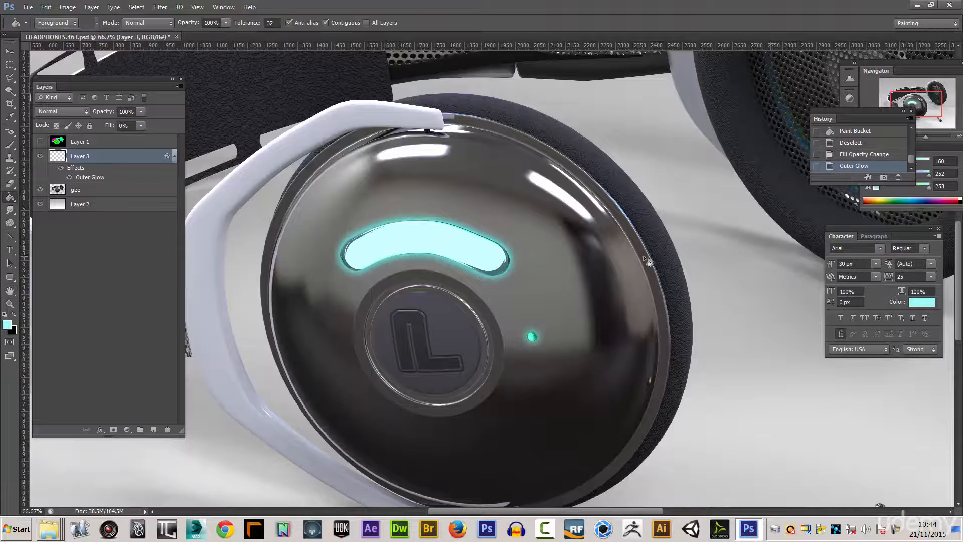
- Select the bright inner area of the light strip on the geo layer with the Magic Wand, and make Layer 3 active
{"action": "key", "text": "ctrl+minus"}
{"action": "key", "text": "ctrl+minus"}
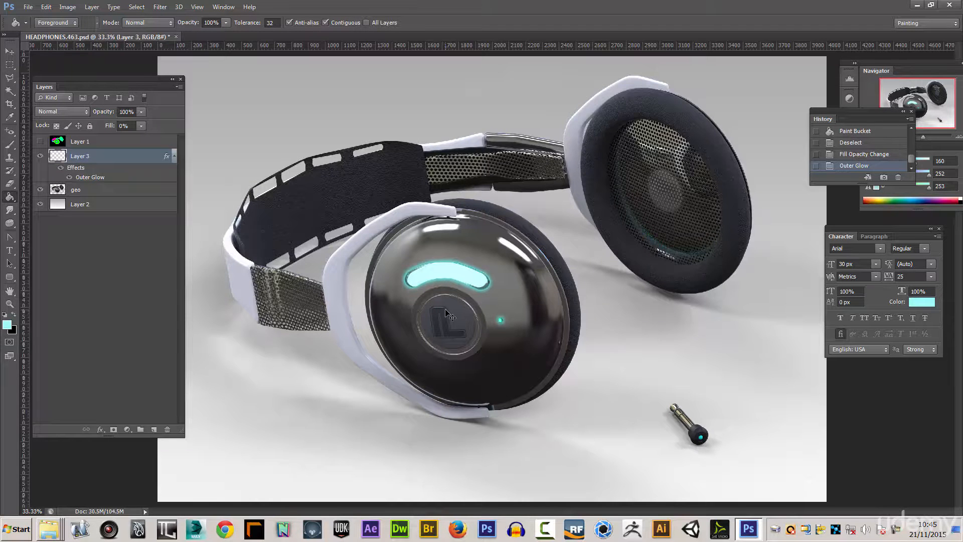
{"action": "key", "text": "ctrl+plus"}
{"action": "key", "text": "ctrl+plus"}
{"action": "key", "text": "ctrl+plus"}
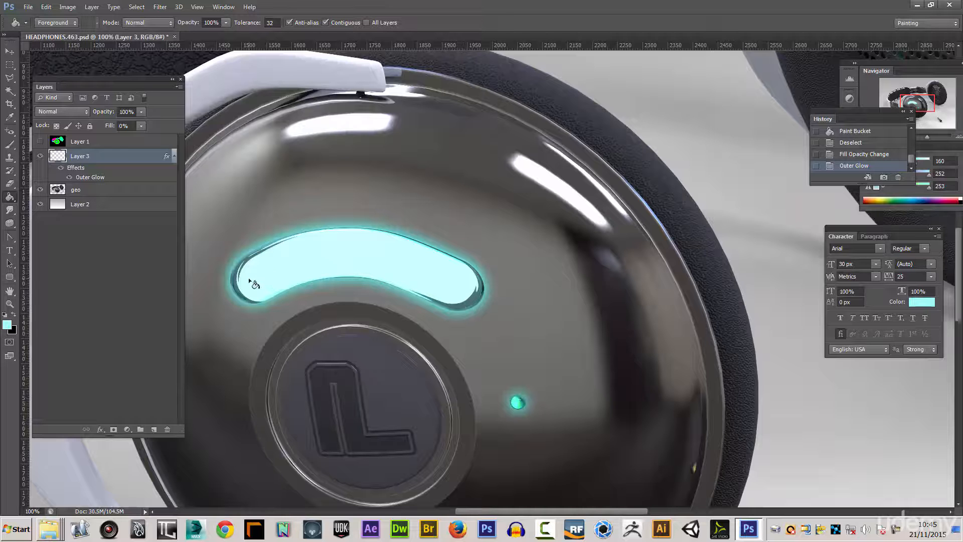
{"action": "left_click", "coordinate": [10, 90]}
{"action": "left_click", "coordinate": [97, 190]}
{"action": "left_click", "coordinate": [332, 262]}
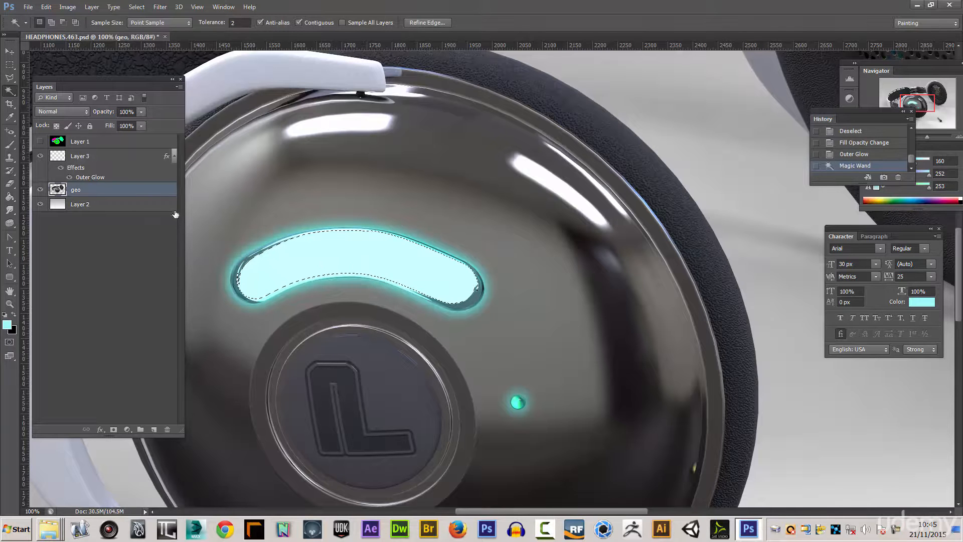
{"action": "left_click", "coordinate": [79, 159]}
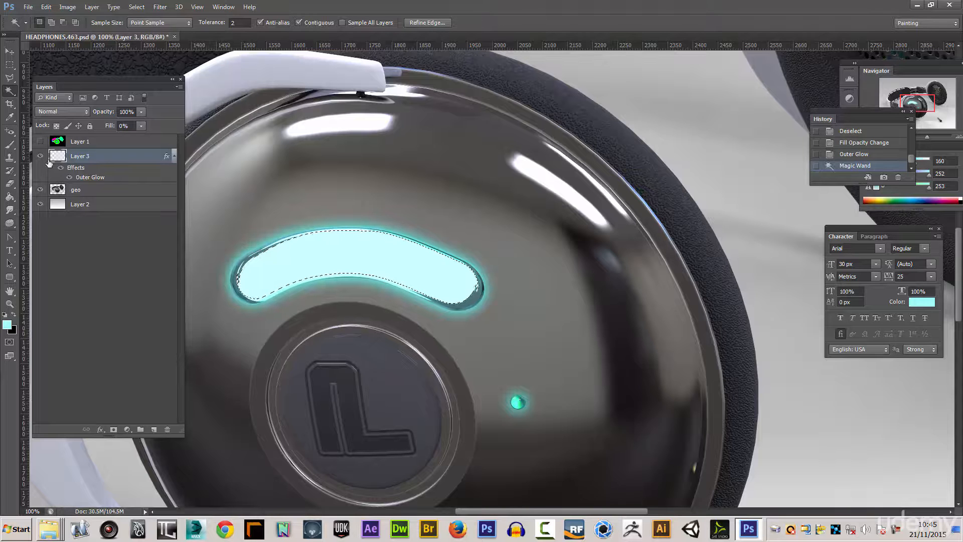
- Raise Layer 3's fill to 100% with the strip selection kept active
{"action": "left_click", "coordinate": [142, 126]}
{"action": "left_click_drag", "start_coordinate": [132, 136], "coordinate": [103, 140]}
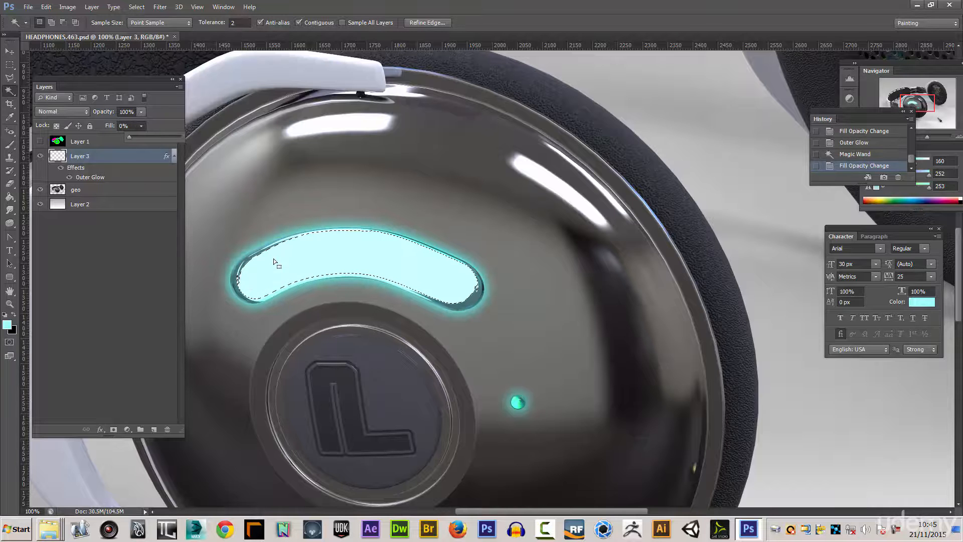
{"action": "left_click", "coordinate": [11, 78]}
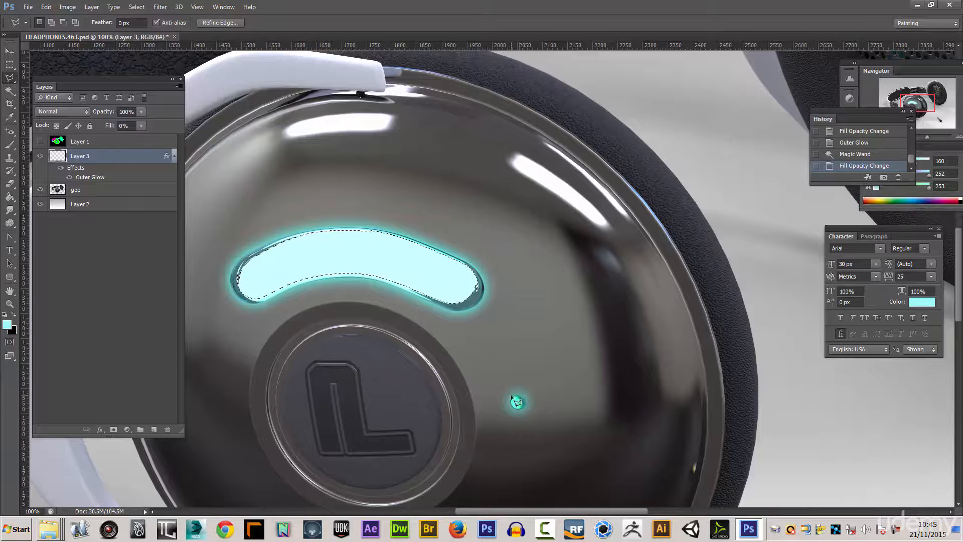
{"action": "left_click", "coordinate": [141, 126]}
{"action": "left_click_drag", "start_coordinate": [128, 135], "coordinate": [187, 140]}
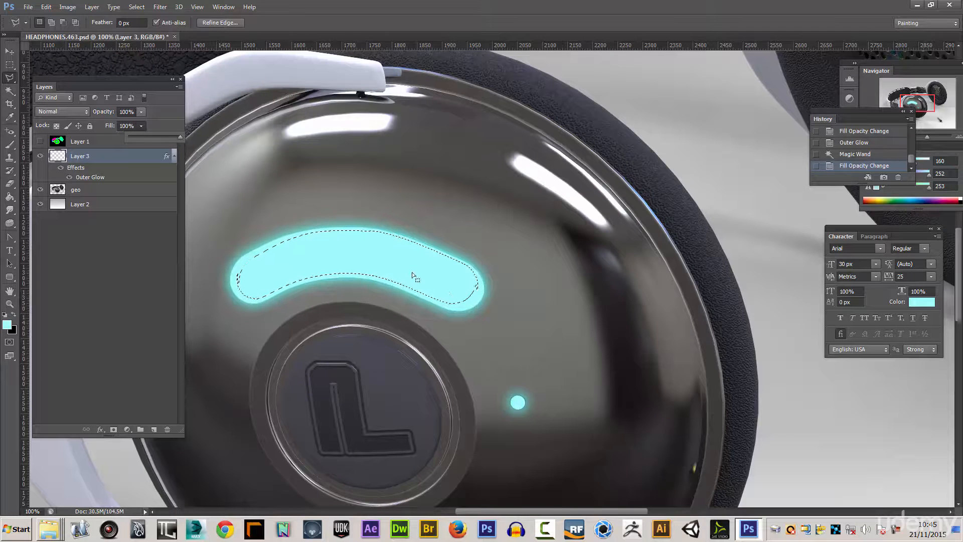
- Add a polygonal lasso area around the small dot light and its glow to the existing strip selection
{"action": "left_click", "coordinate": [510, 380], "text": "shift"}
{"action": "left_click", "coordinate": [537, 385]}
{"action": "left_click", "coordinate": [518, 425]}
{"action": "left_click", "coordinate": [509, 381]}
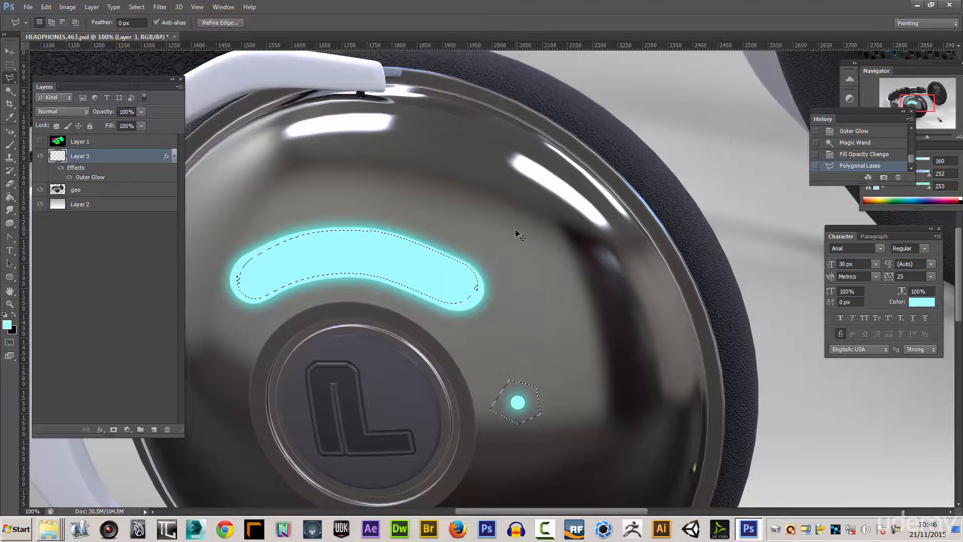
- Invert the selection and delete the Layer 3 pixels outside the inner strip and the dot area
{"action": "key", "text": "ctrl+0"}
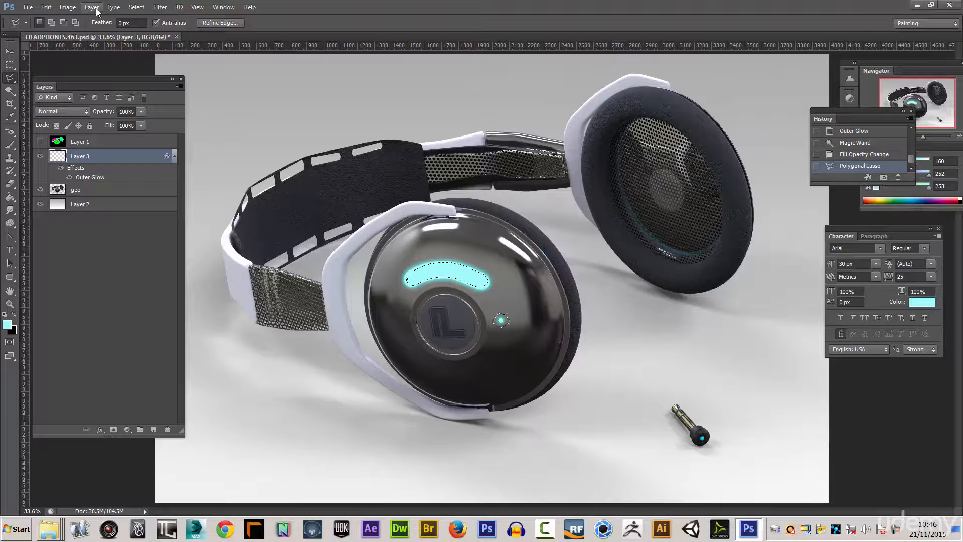
{"action": "left_click", "coordinate": [136, 7]}
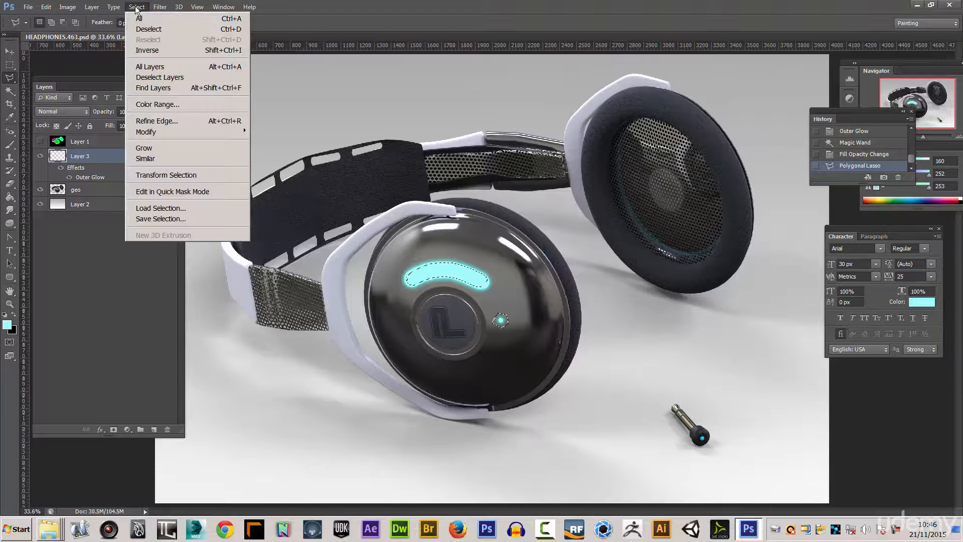
{"action": "left_click", "coordinate": [148, 50]}
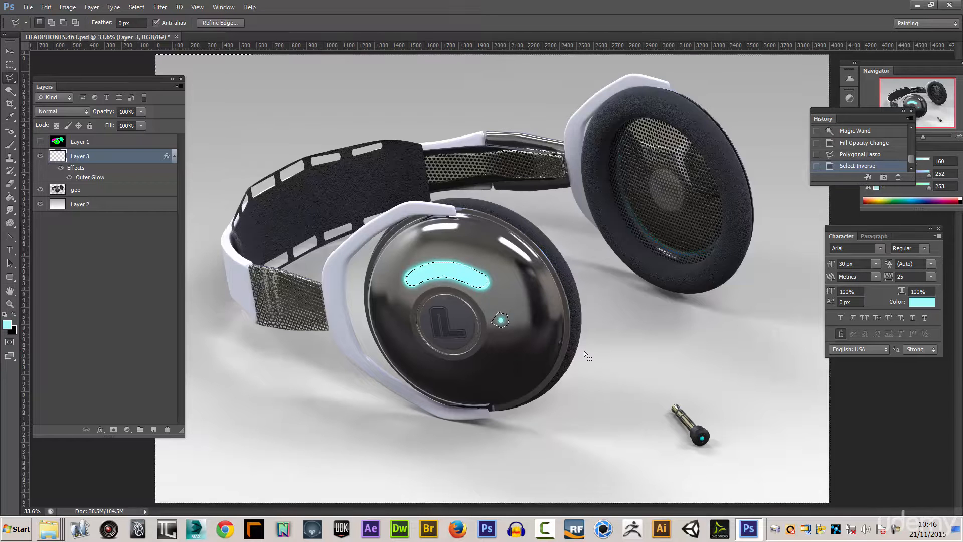
{"action": "key", "text": "Delete"}
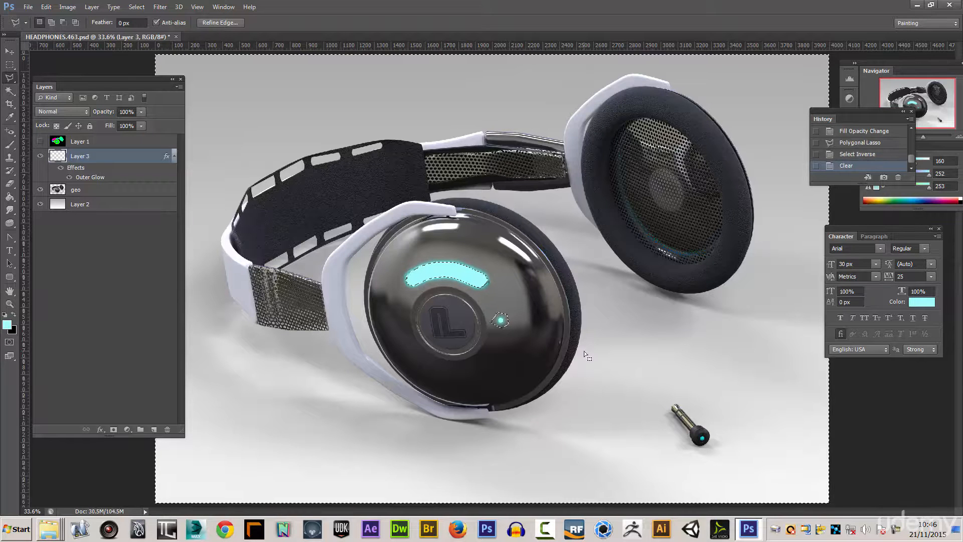
- Deselect the current selection and lower Layer 3's fill to 0% so only its outer glow is drawn
{"action": "left_click", "coordinate": [136, 7]}
{"action": "left_click", "coordinate": [159, 30]}
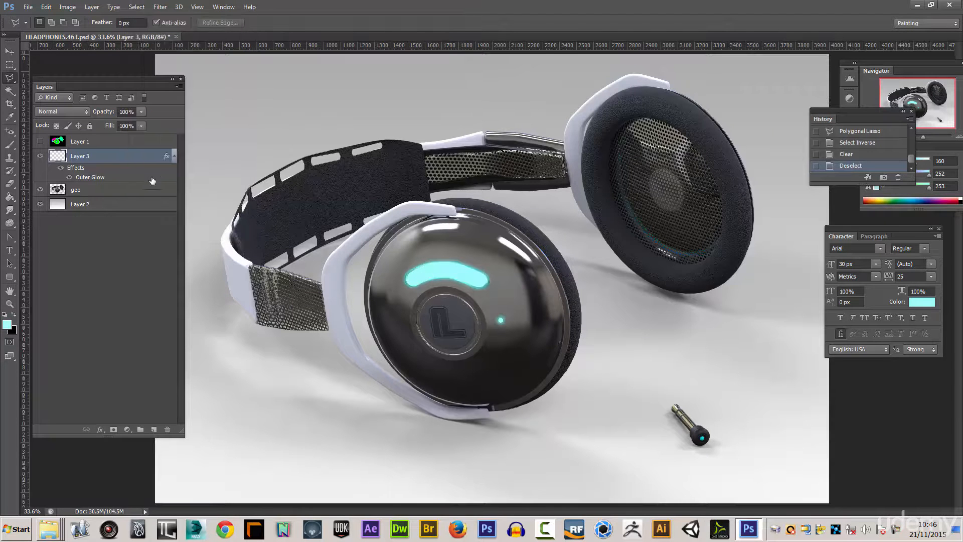
{"action": "left_click", "coordinate": [141, 125]}
{"action": "left_click_drag", "start_coordinate": [102, 136], "coordinate": [88, 135]}
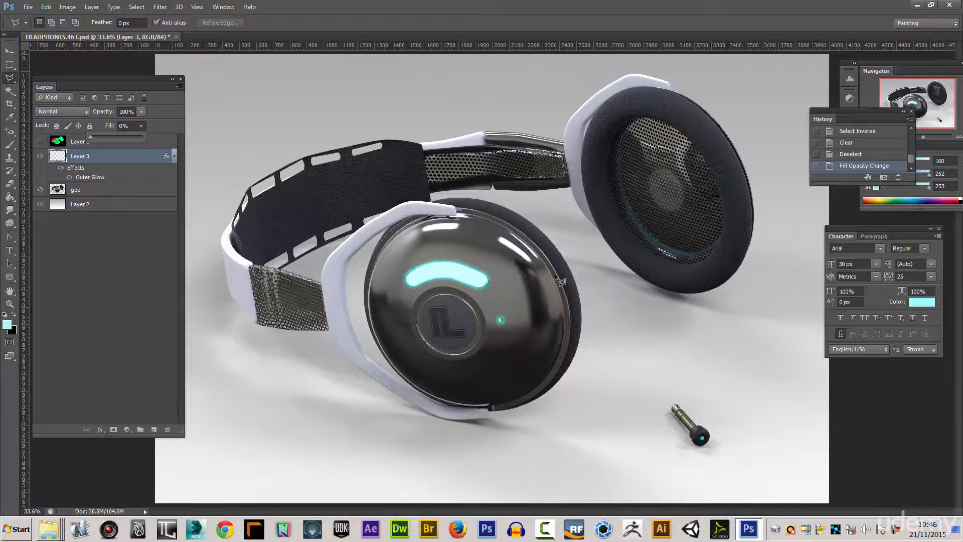
- Isolate Layer 3 by hiding the geo layer and Layer 2, and raise its fill to 100%
{"action": "key", "text": "ctrl+plus"}
{"action": "key", "text": "ctrl+plus"}
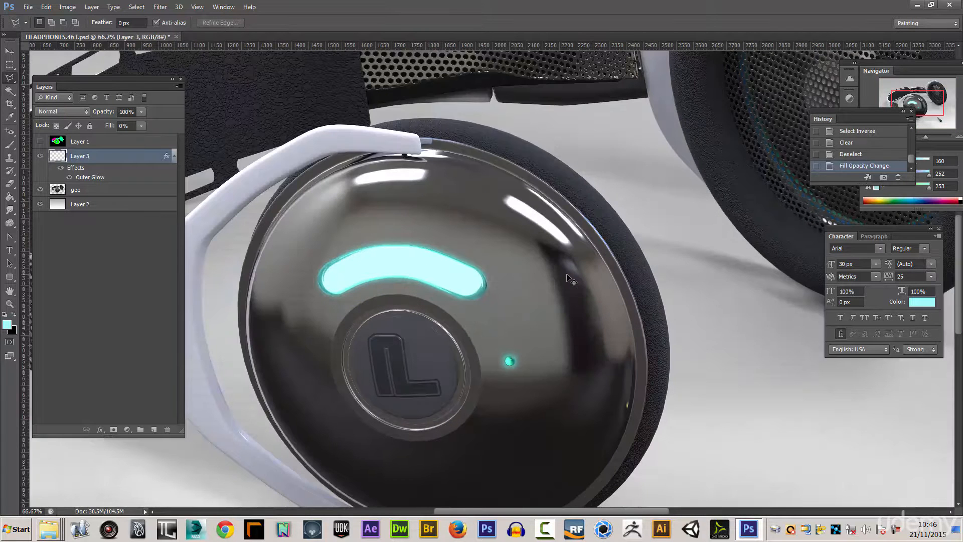
{"action": "left_click", "coordinate": [41, 190]}
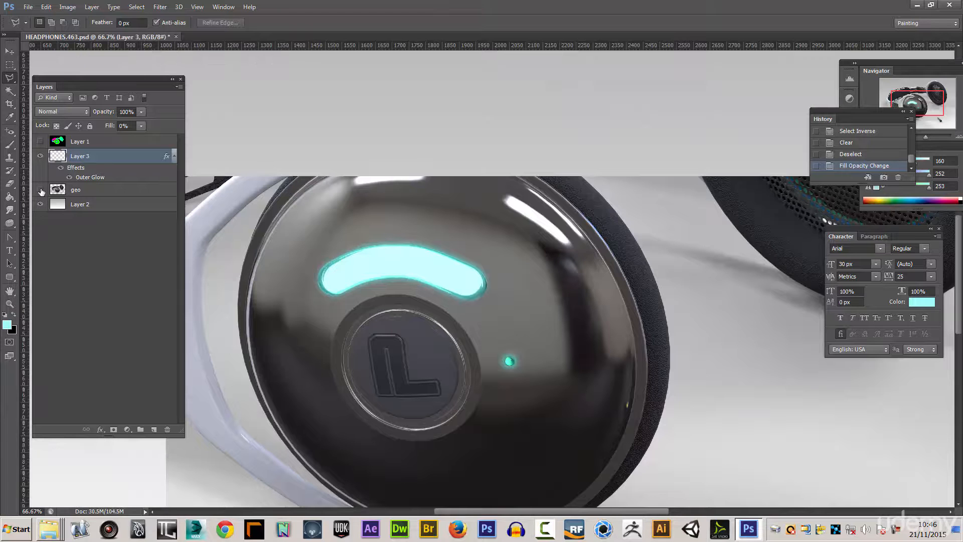
{"action": "left_click", "coordinate": [40, 205]}
{"action": "left_click", "coordinate": [40, 205]}
{"action": "left_click", "coordinate": [141, 125]}
{"action": "left_click_drag", "start_coordinate": [131, 135], "coordinate": [203, 138]}
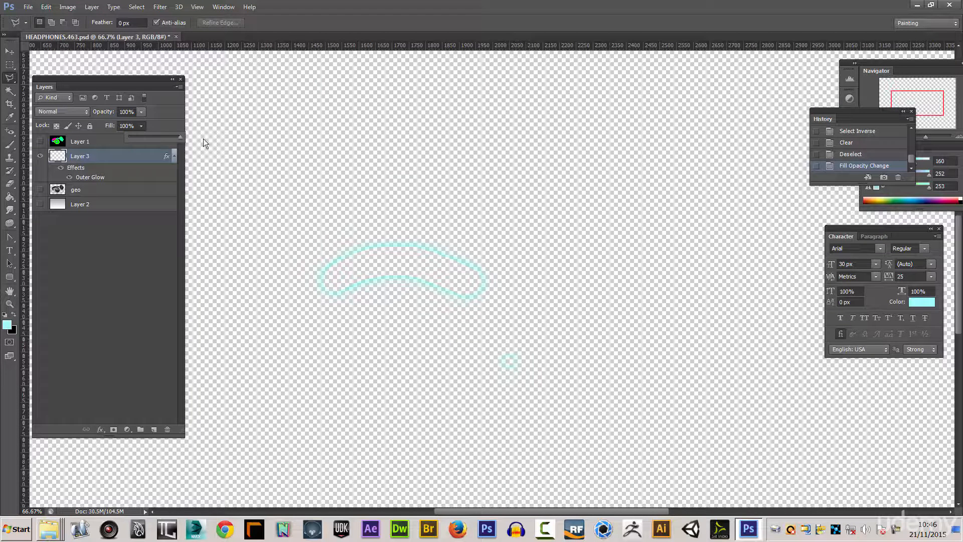
- Compare Layer 3's light shapes with Layer 1 and the geo layer, with the Outer Glow effect switched off and on
{"action": "left_click", "coordinate": [68, 178]}
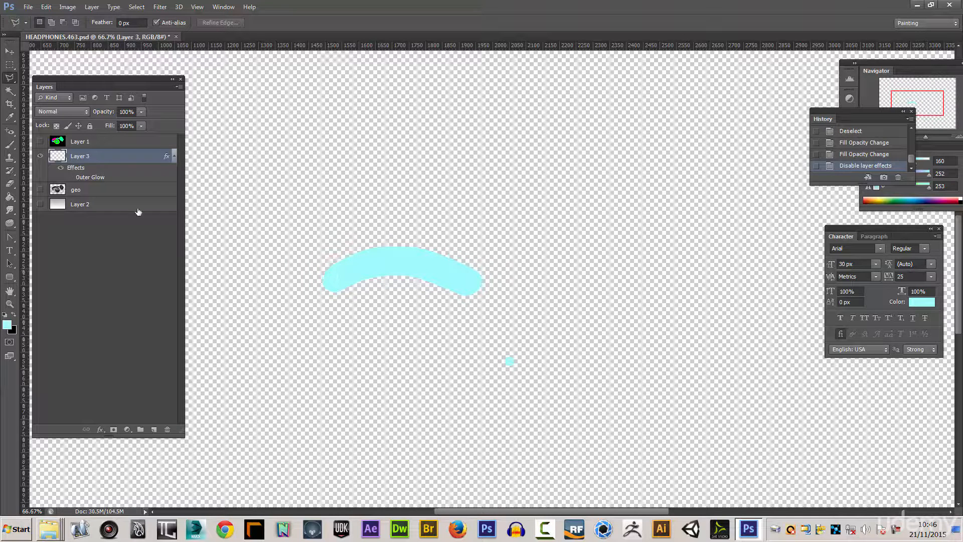
{"action": "left_click", "coordinate": [41, 142]}
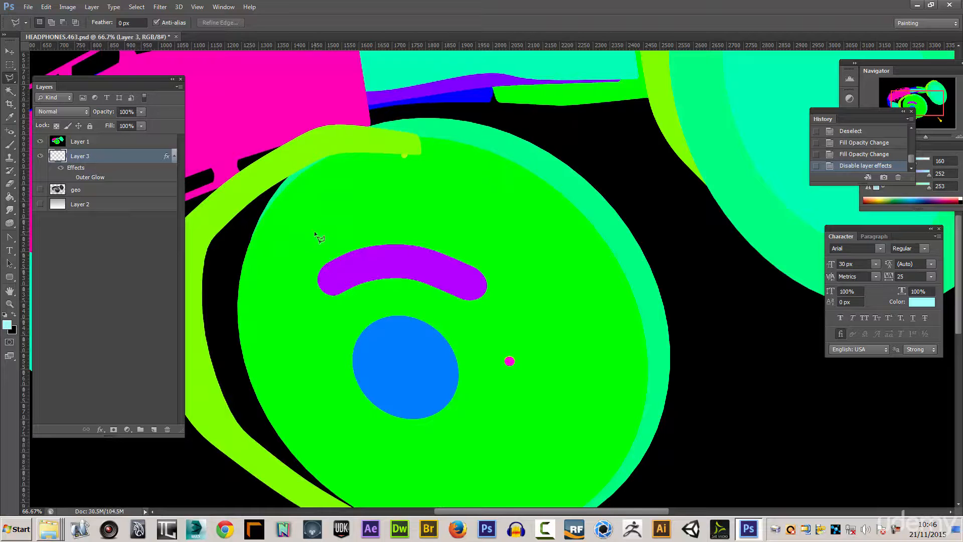
{"action": "left_click", "coordinate": [41, 142]}
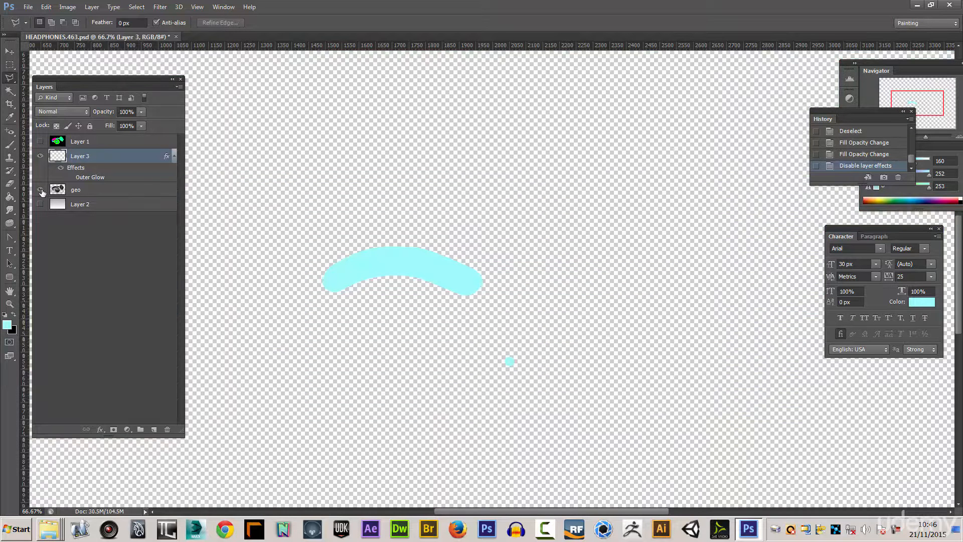
{"action": "left_click", "coordinate": [40, 190]}
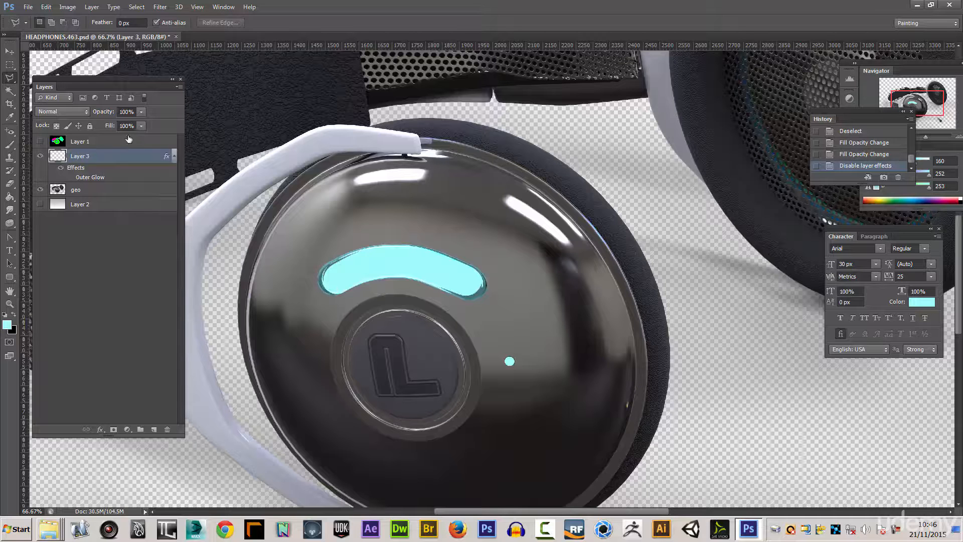
{"action": "left_click", "coordinate": [70, 178]}
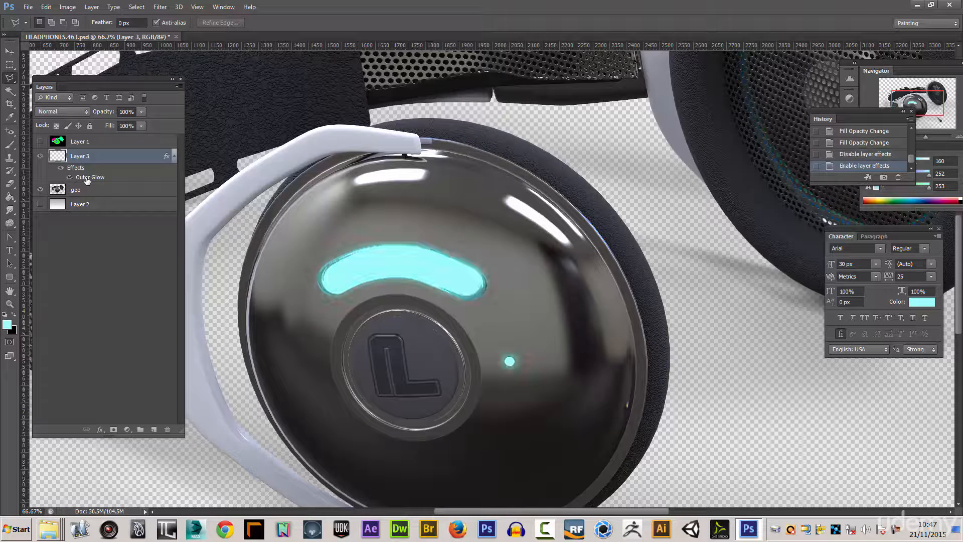
{"action": "left_click", "coordinate": [70, 178]}
{"action": "left_click", "coordinate": [70, 178]}
- Set Layer 3's Outer Glow spread to 11% and adjust the glow colour to a slightly more saturated cyan
{"action": "double_click", "coordinate": [84, 178]}
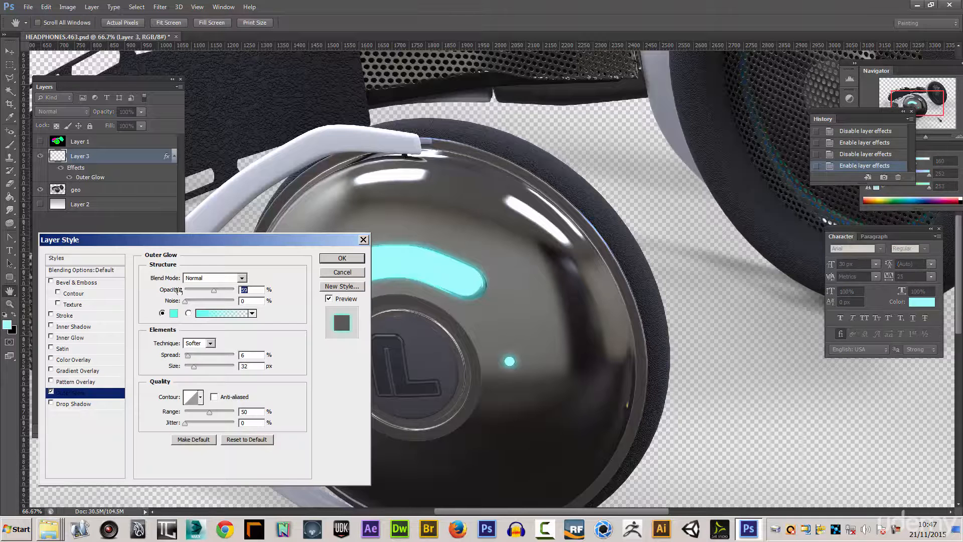
{"action": "mouse_move", "coordinate": [189, 356]}
{"action": "left_mouse_down"}
{"action": "mouse_move", "coordinate": [201, 354]}
{"action": "mouse_move", "coordinate": [189, 355]}
{"action": "left_mouse_up"}
{"action": "left_click", "coordinate": [174, 314]}
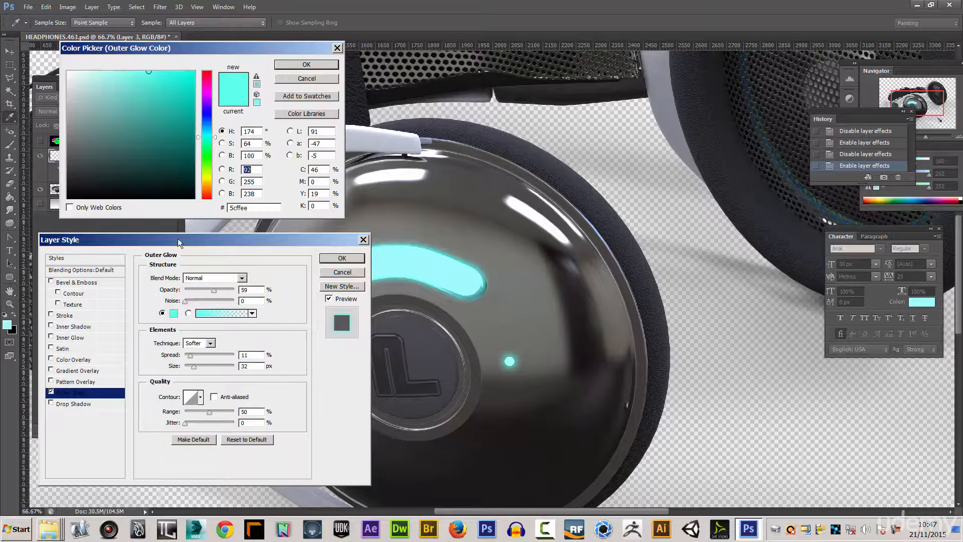
{"action": "left_click", "coordinate": [206, 137]}
{"action": "left_click_drag", "start_coordinate": [149, 72], "coordinate": [161, 79]}
{"action": "left_click", "coordinate": [287, 64]}
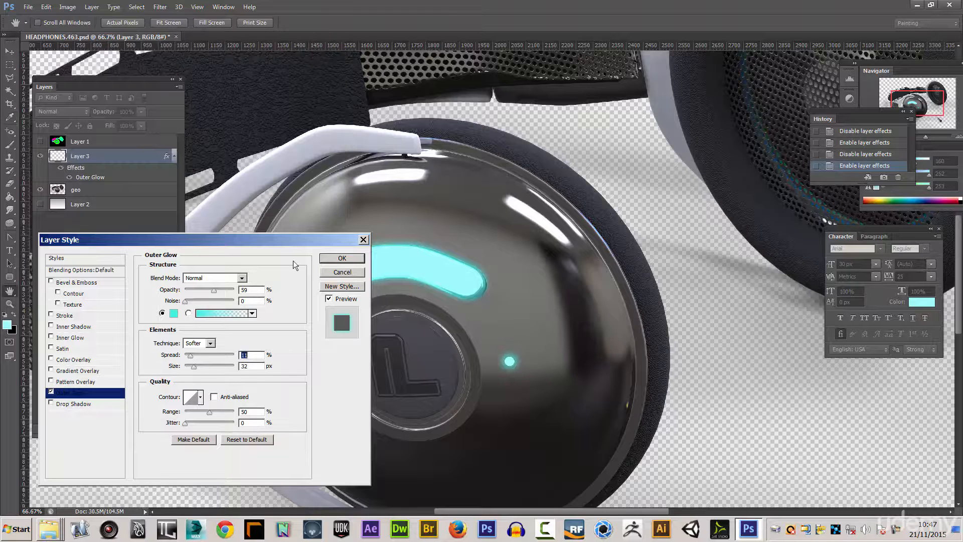
{"action": "left_click", "coordinate": [343, 259]}
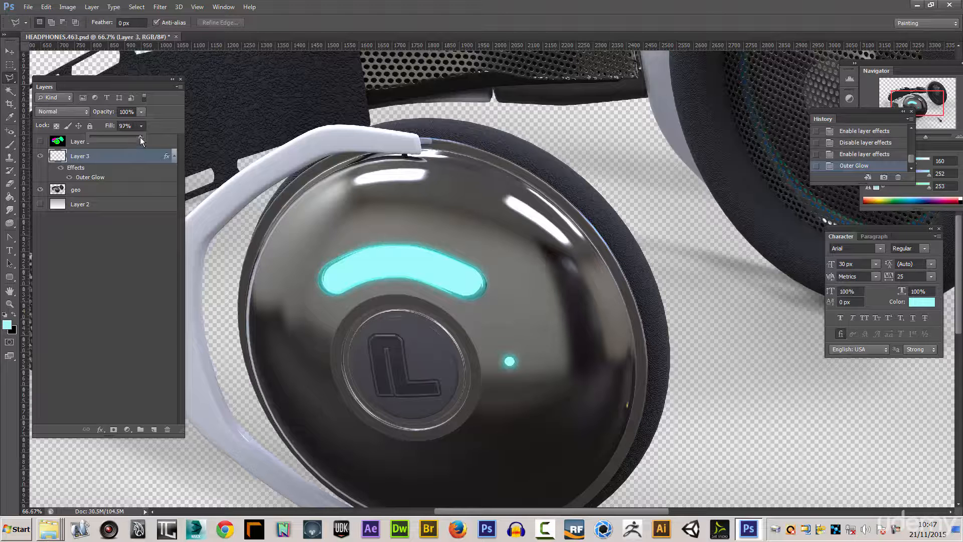
- Lower Layer 3's fill to 0% and show Layer 2 again, comparing the image with and without Layer 3
{"action": "left_click_drag", "start_coordinate": [89, 134], "coordinate": [90, 135]}
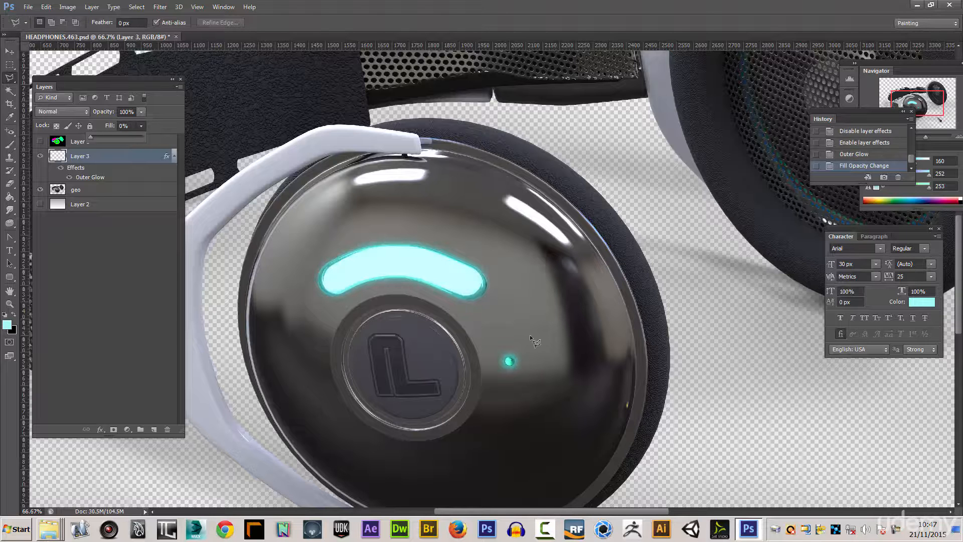
{"action": "key", "text": "ctrl+minus"}
{"action": "key", "text": "ctrl+minus"}
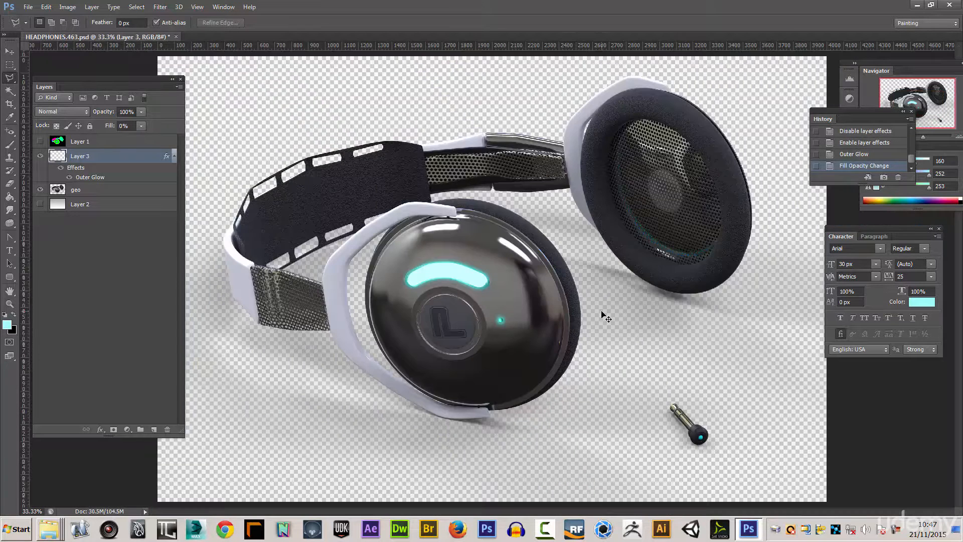
{"action": "left_click", "coordinate": [40, 204]}
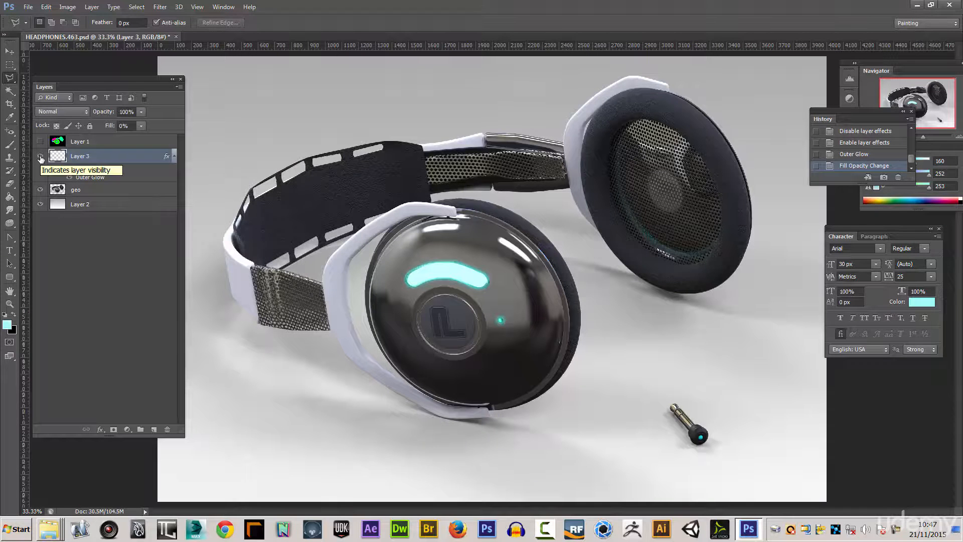
{"action": "left_click", "coordinate": [41, 158]}
{"action": "left_click", "coordinate": [41, 158]}
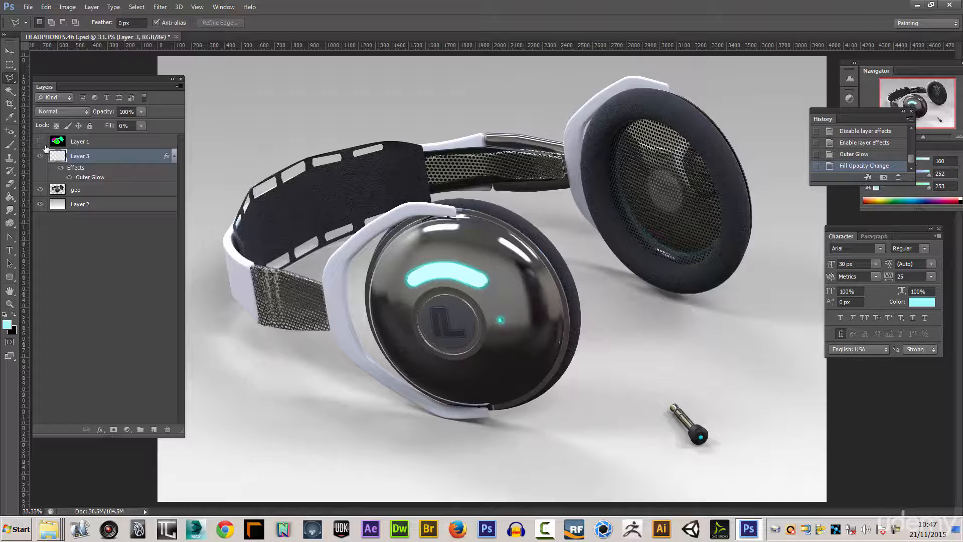
- Select the green front ear cup face and the thin green edge of the rear ear cup on Layer 1 with the Magic Wand, and hide Layer 1
{"action": "left_click", "coordinate": [41, 141]}
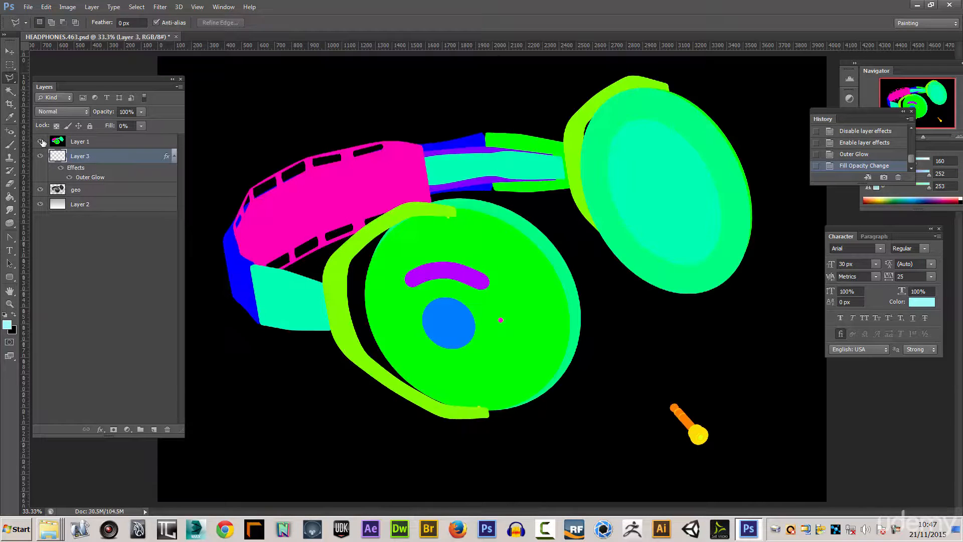
{"action": "left_click", "coordinate": [10, 91]}
{"action": "left_click", "coordinate": [486, 250]}
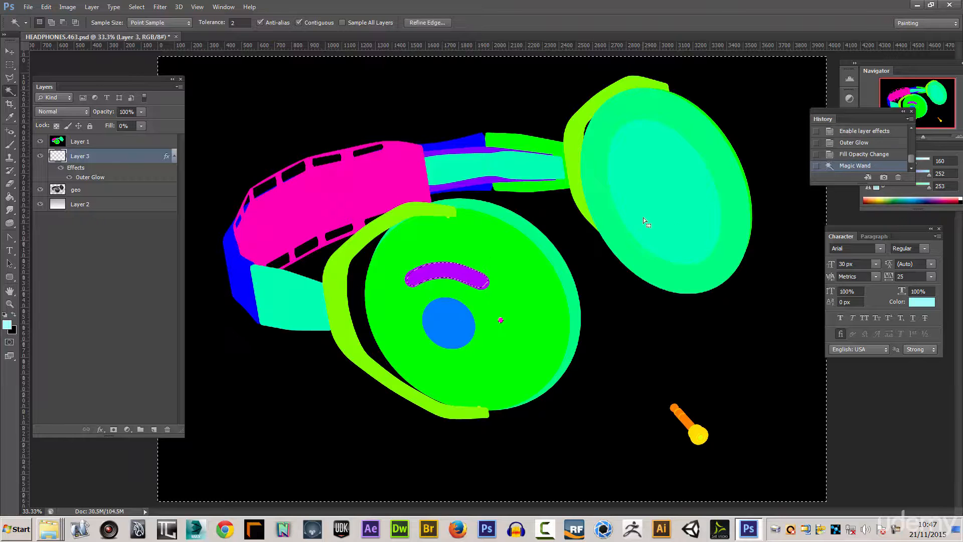
{"action": "key", "text": "ctrl+d"}
{"action": "left_click", "coordinate": [105, 147]}
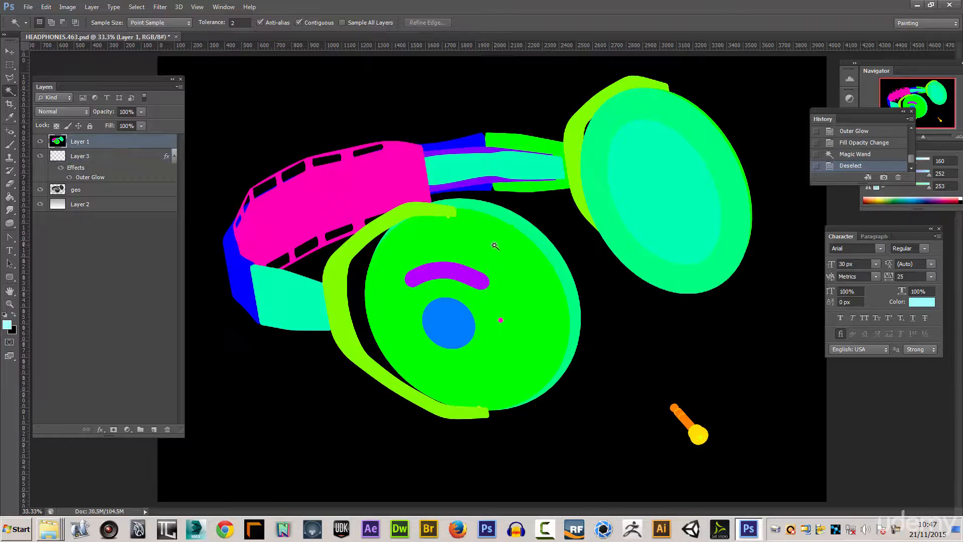
{"action": "left_click", "coordinate": [497, 249]}
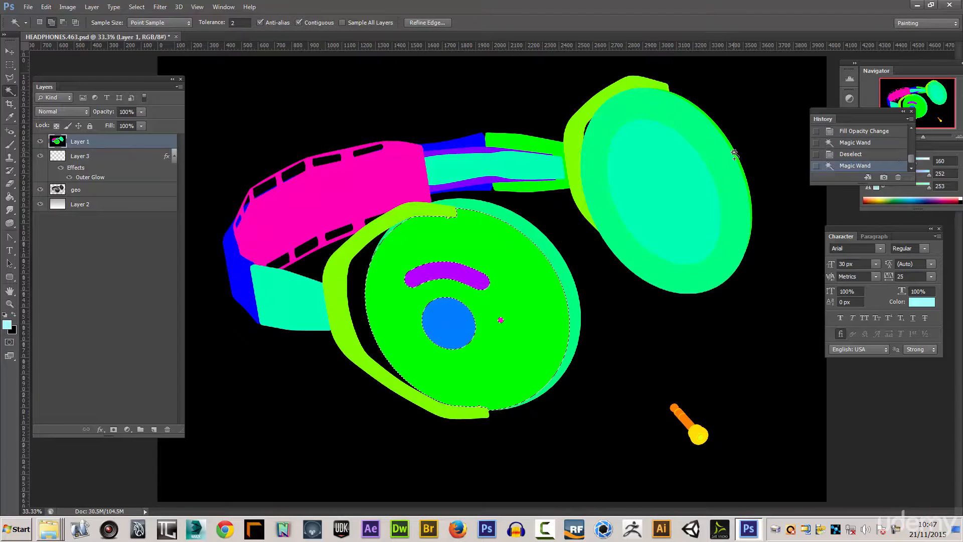
{"action": "left_click", "coordinate": [688, 103], "text": "shift"}
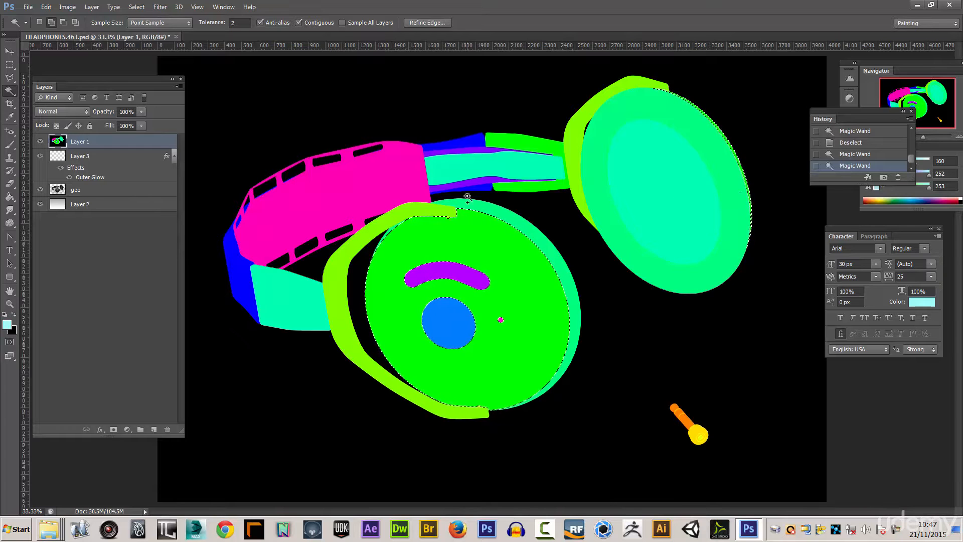
{"action": "left_click", "coordinate": [40, 141]}
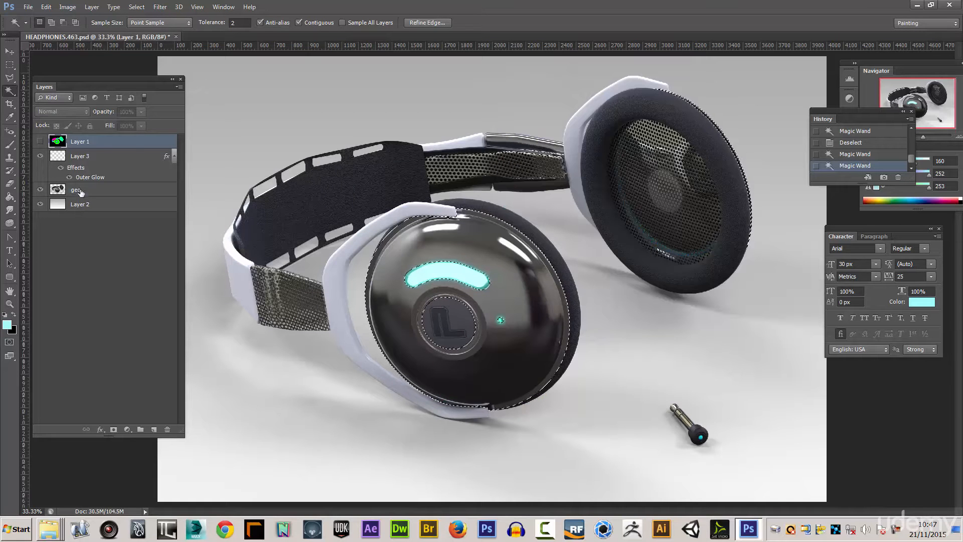
- Duplicate the geo layer while keeping the ear cup selection active
{"action": "left_click", "coordinate": [74, 189]}
{"action": "left_click", "coordinate": [179, 87]}
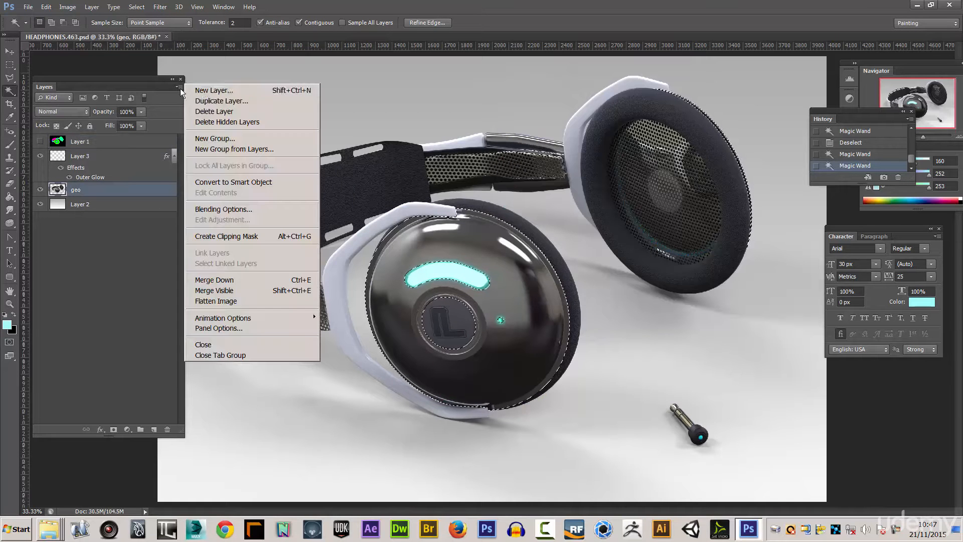
{"action": "left_click", "coordinate": [222, 101]}
{"action": "left_click", "coordinate": [554, 167]}
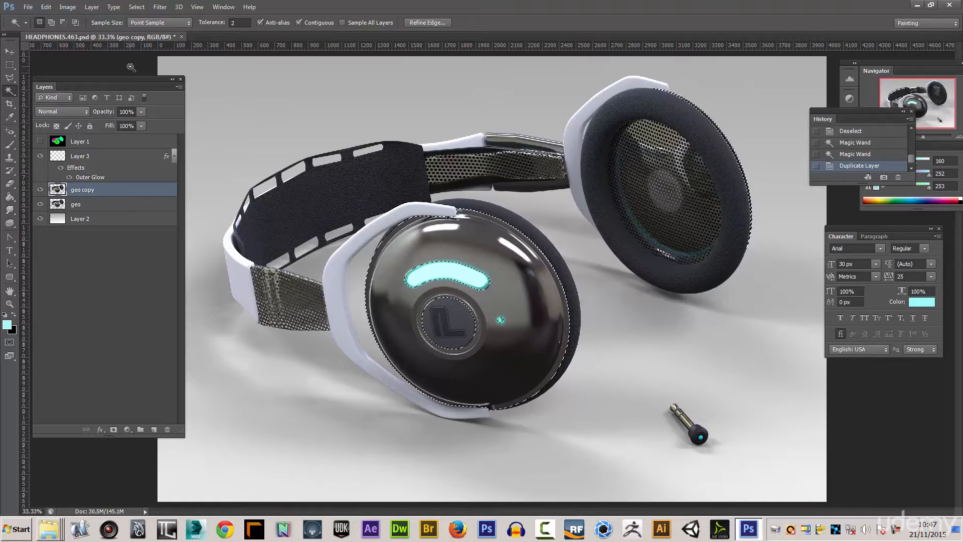
- Invert the selection and, with geo and Layer 2 hidden, delete the geo copy pixels outside the ear cup area
{"action": "left_click", "coordinate": [138, 8]}
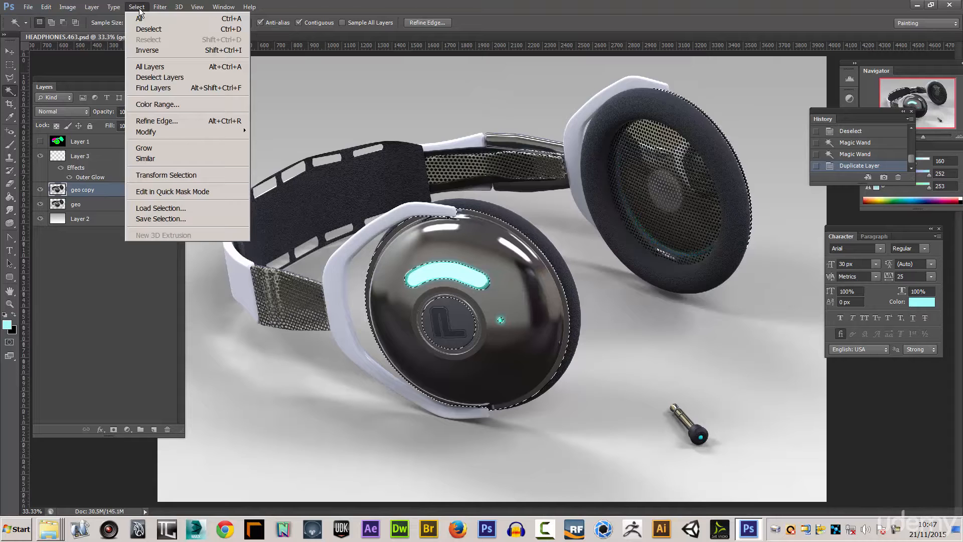
{"action": "left_click", "coordinate": [150, 50]}
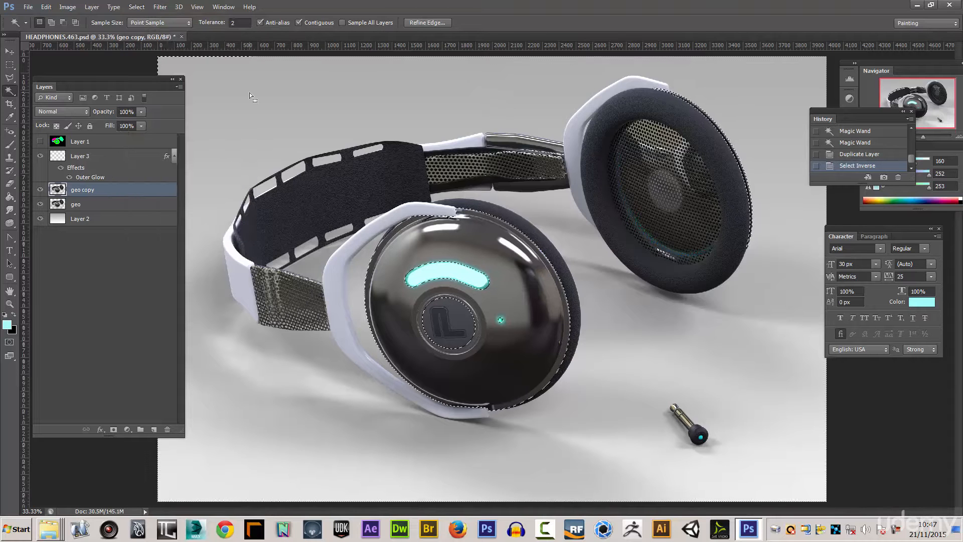
{"action": "left_click", "coordinate": [40, 203]}
{"action": "left_click", "coordinate": [41, 219]}
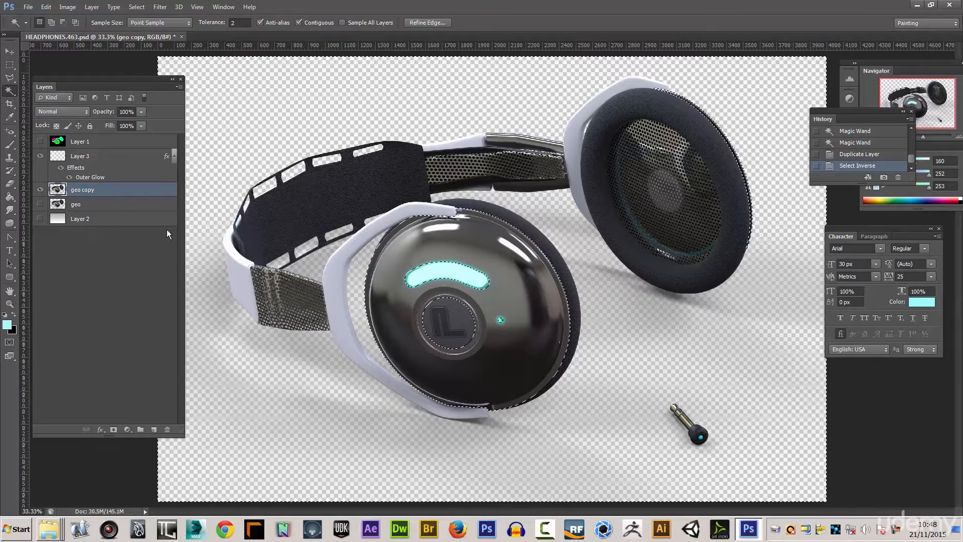
{"action": "key", "text": "Delete"}
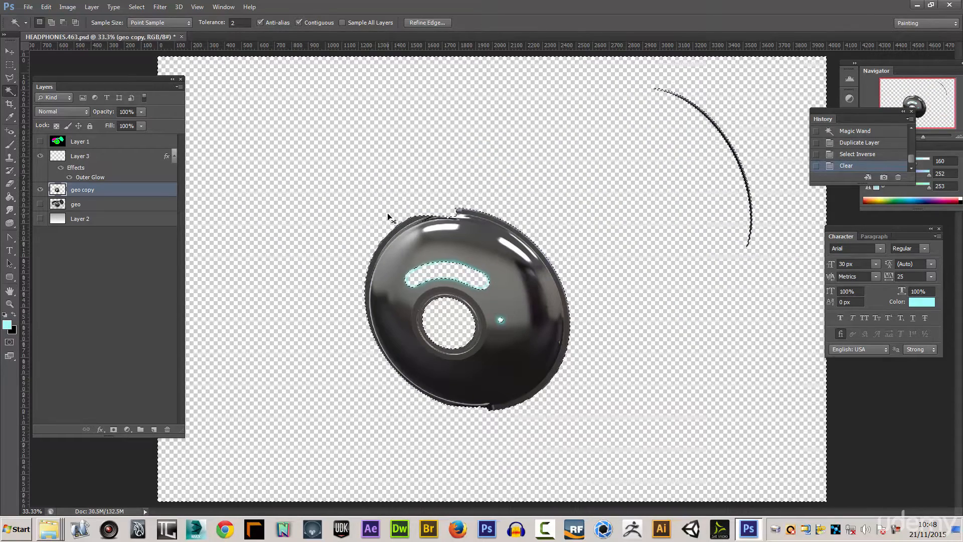
- Clear the selection and make the geo layer and Layer 2 visible again
{"action": "key", "text": "ctrl+d"}
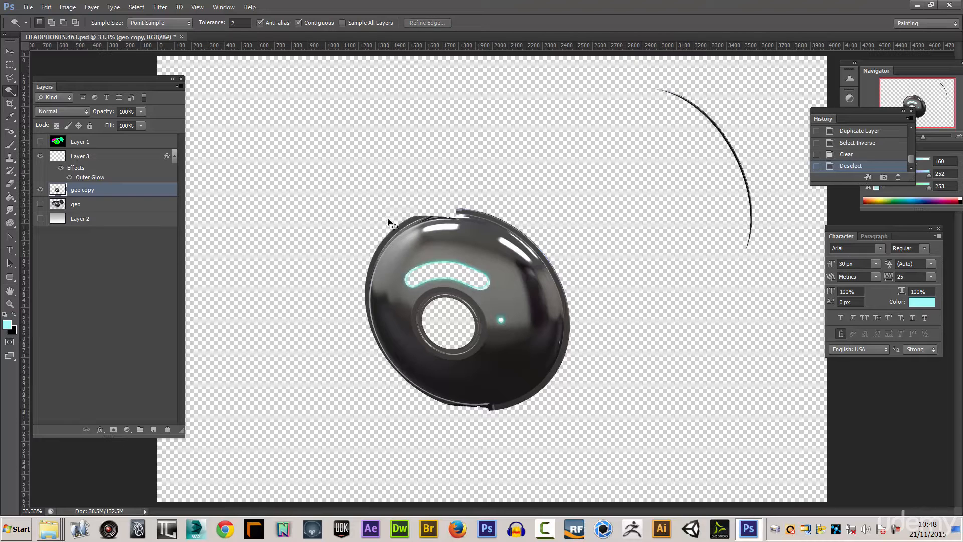
{"action": "left_click", "coordinate": [40, 204]}
{"action": "left_click", "coordinate": [40, 219]}
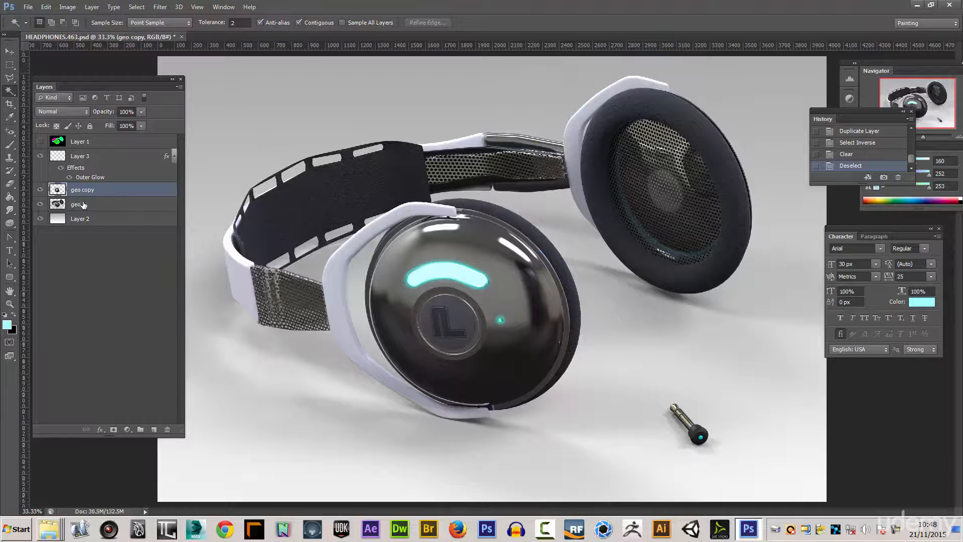
- Shift the hue of the geo copy layer to about +138 with a Hue/Saturation adjustment
{"action": "left_click", "coordinate": [67, 7]}
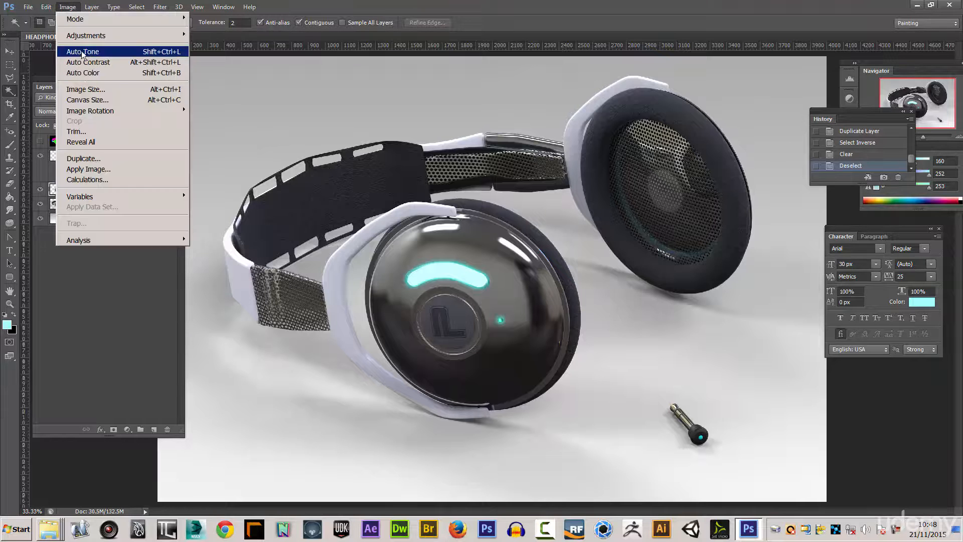
{"action": "mouse_move", "coordinate": [97, 38]}
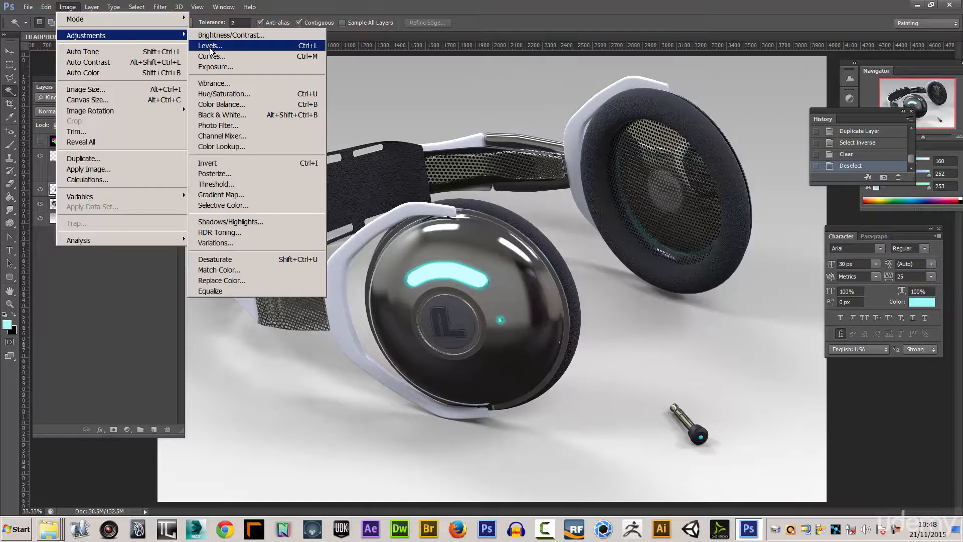
{"action": "left_click", "coordinate": [232, 94]}
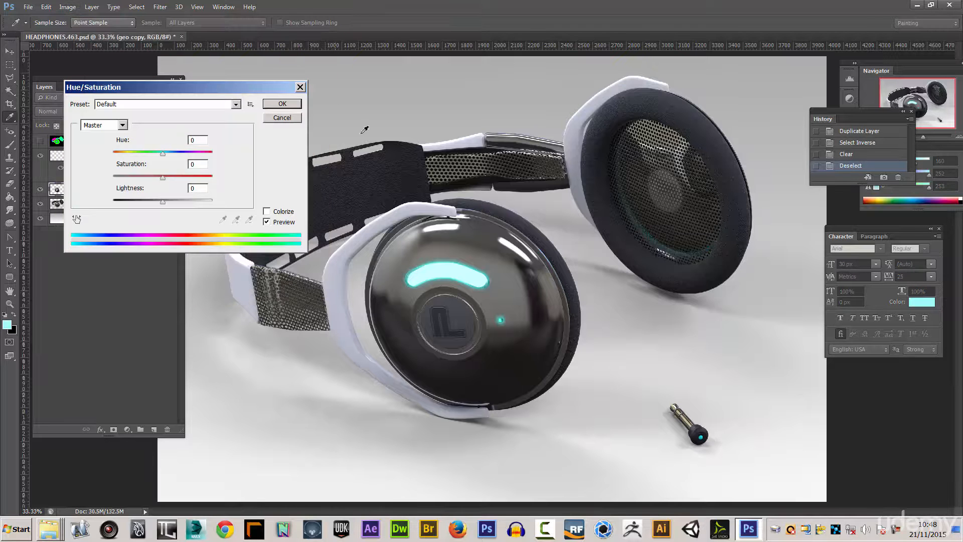
{"action": "left_click_drag", "start_coordinate": [162, 152], "coordinate": [205, 156]}
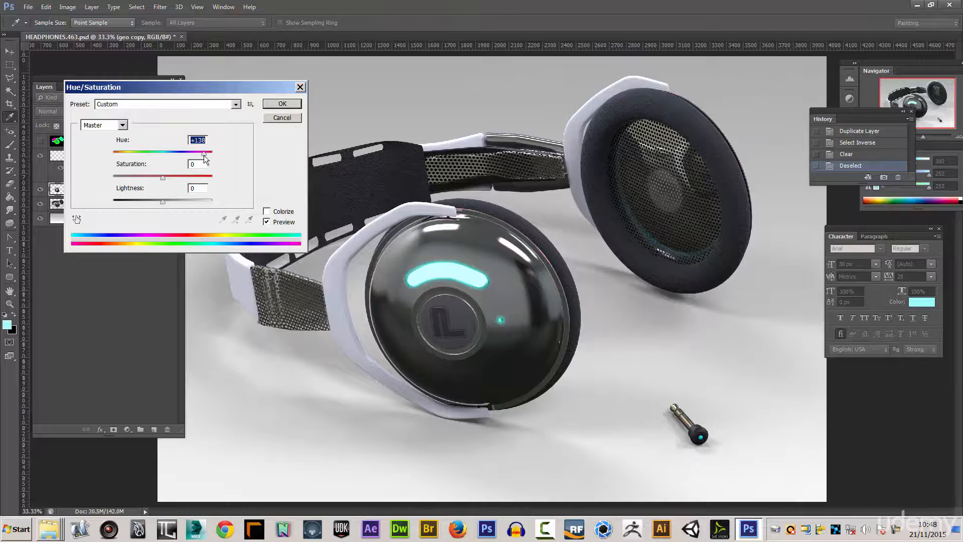
{"action": "left_click_drag", "start_coordinate": [163, 178], "coordinate": [164, 179]}
{"action": "left_click", "coordinate": [283, 103]}
{"action": "key", "text": "w"}
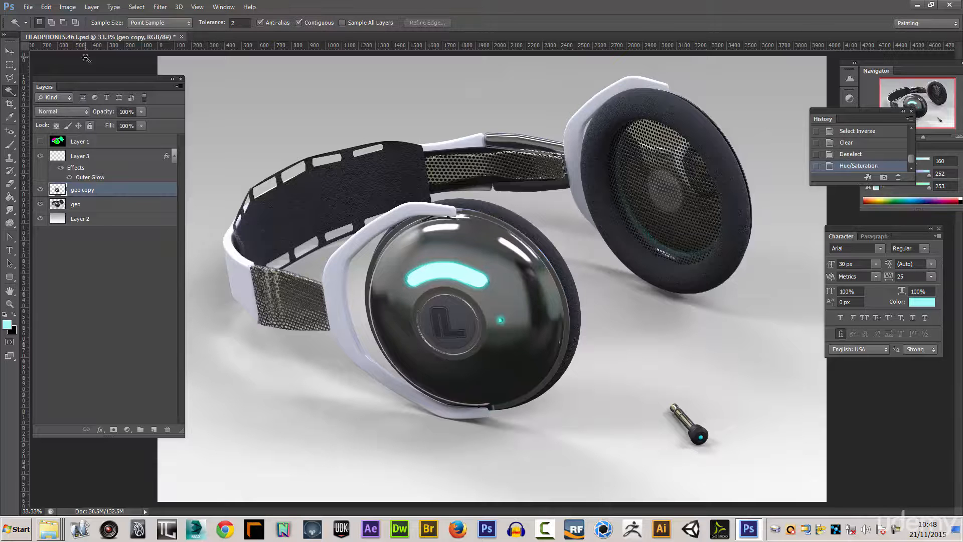
- Brighten the geo copy layer with Levels at white input 194, and toggle the layer's visibility to compare the ear cup
{"action": "left_click", "coordinate": [67, 6]}
{"action": "mouse_move", "coordinate": [114, 36]}
{"action": "left_click", "coordinate": [210, 45]}
{"action": "left_click_drag", "start_coordinate": [271, 226], "coordinate": [240, 225]}
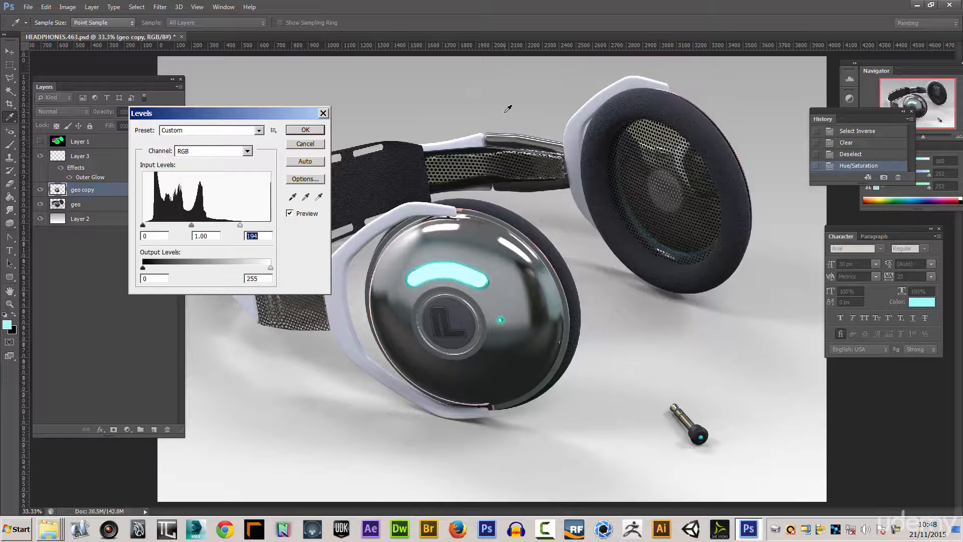
{"action": "left_click", "coordinate": [308, 130]}
{"action": "key", "text": "w"}
{"action": "left_click", "coordinate": [40, 189]}
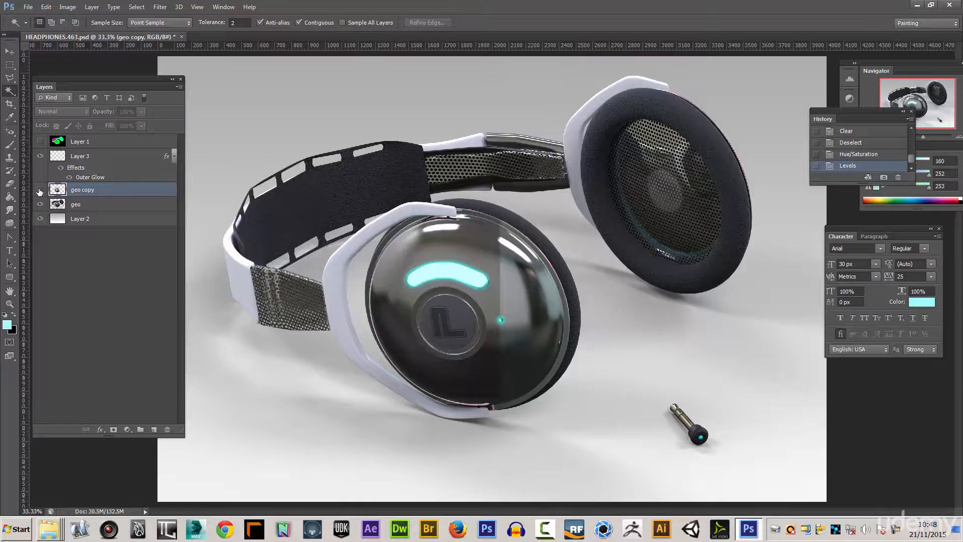
{"action": "left_click", "coordinate": [40, 189]}
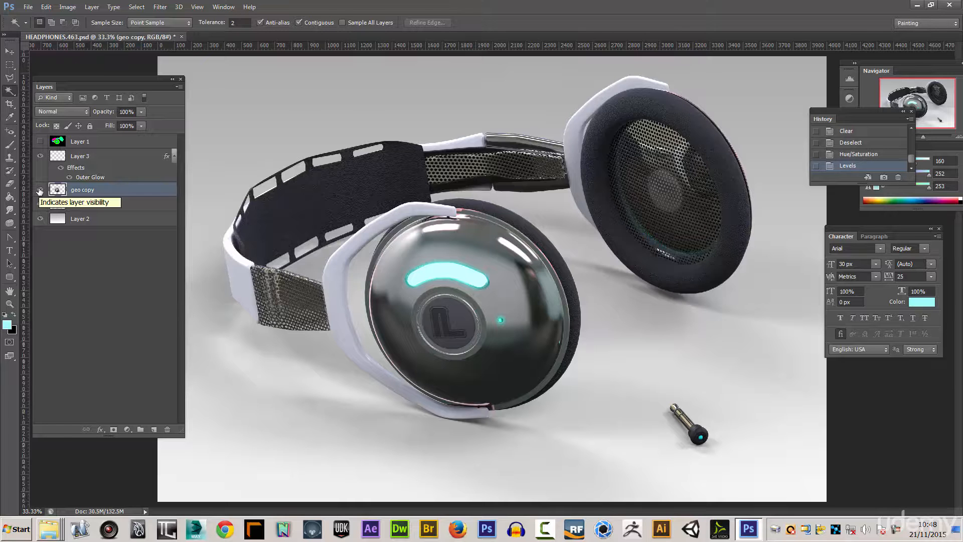
{"action": "left_click", "coordinate": [40, 142]}
{"action": "left_click", "coordinate": [40, 142]}
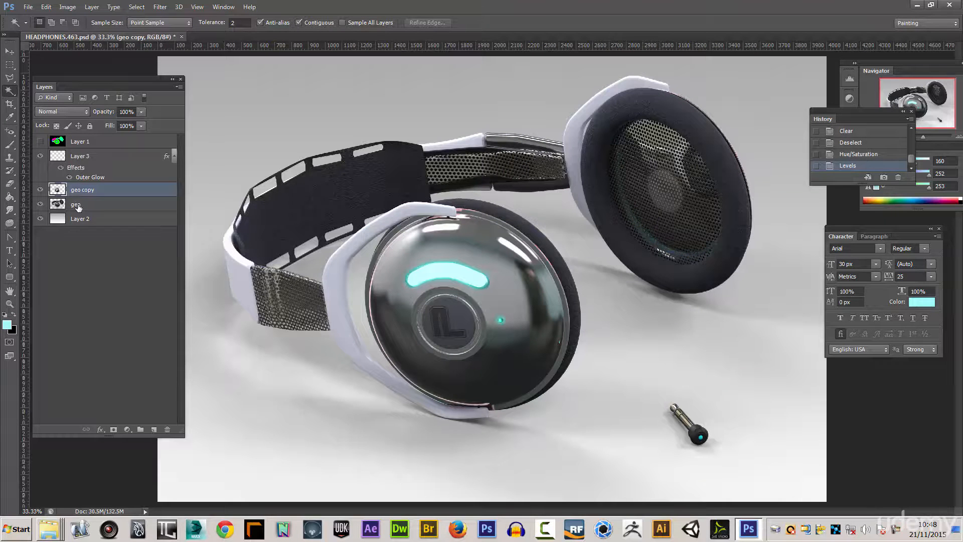
- Add a Levels adjustment layer above geo with black input 8, midtone about 0.83 and white input 234
{"action": "left_click", "coordinate": [79, 206]}
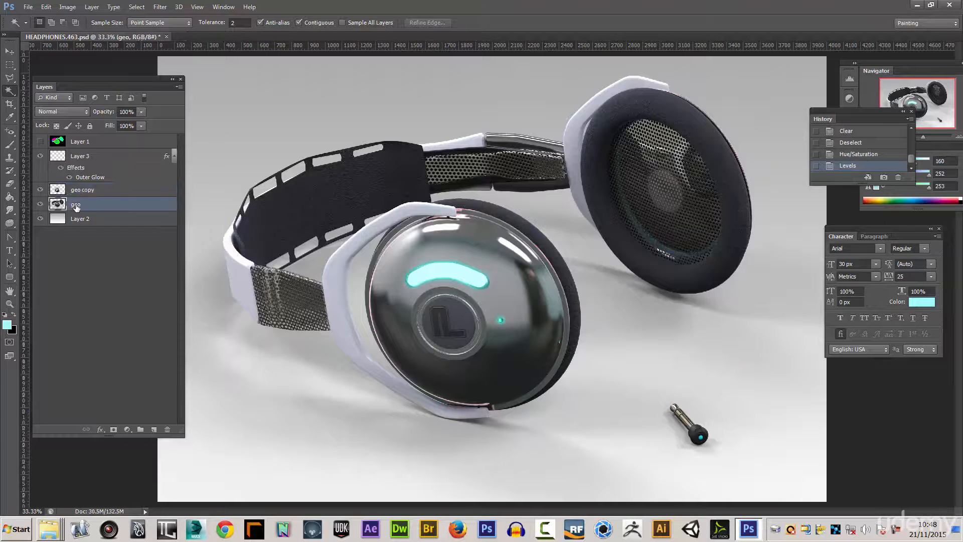
{"action": "left_click", "coordinate": [92, 7]}
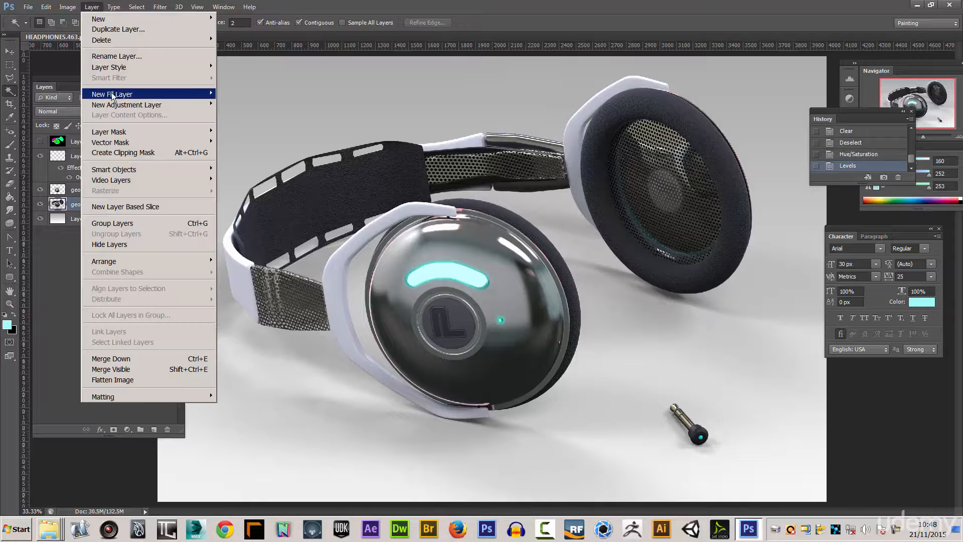
{"action": "mouse_move", "coordinate": [191, 110]}
{"action": "left_click", "coordinate": [233, 116]}
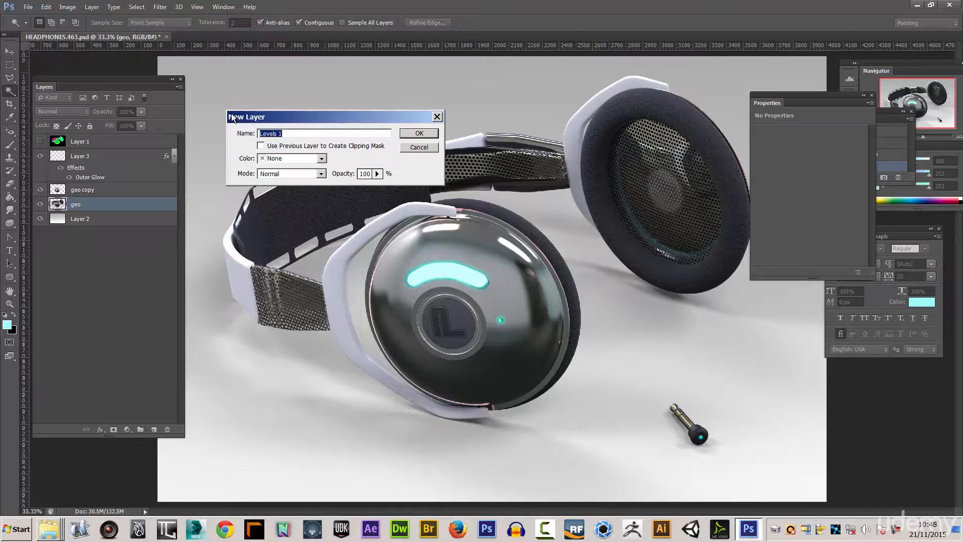
{"action": "left_click", "coordinate": [419, 134]}
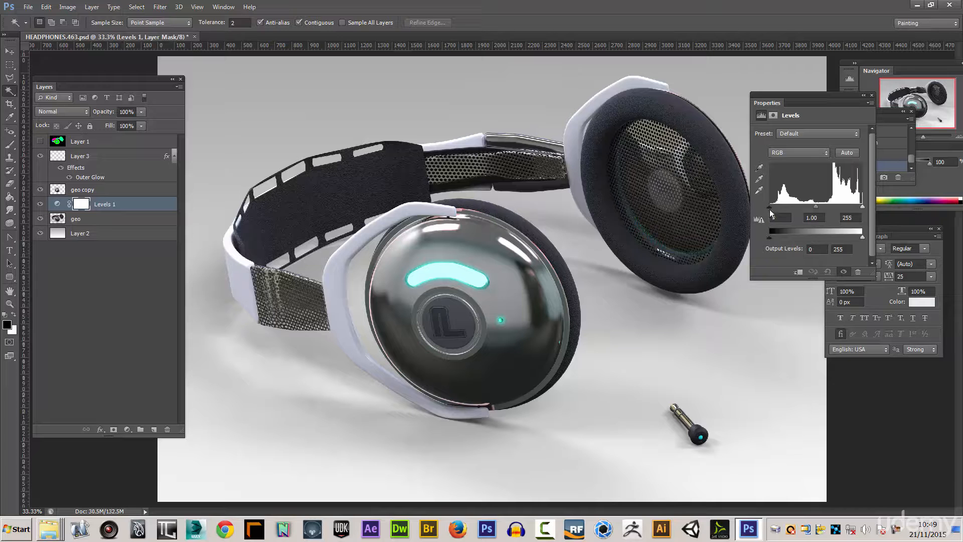
{"action": "left_click_drag", "start_coordinate": [771, 210], "coordinate": [773, 212]}
{"action": "left_click_drag", "start_coordinate": [862, 206], "coordinate": [822, 209]}
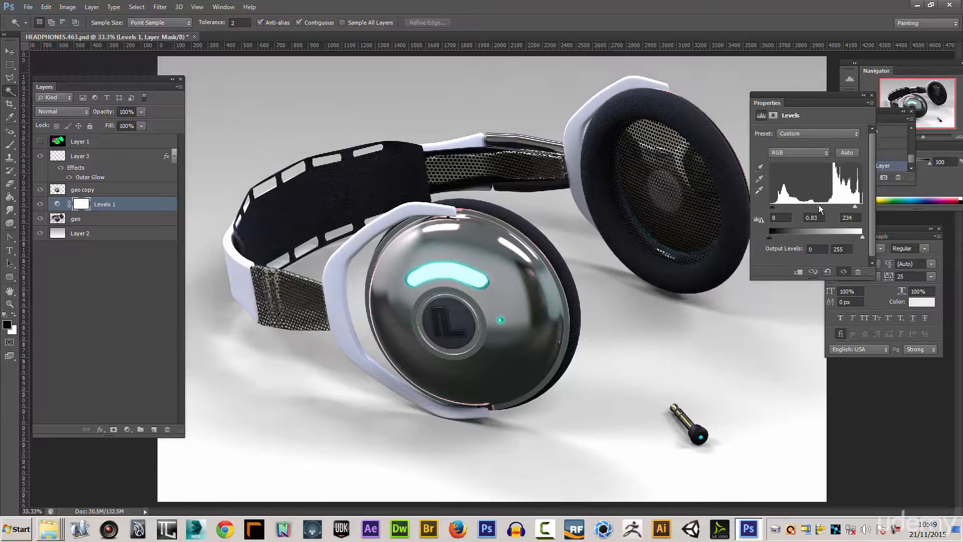
{"action": "left_click", "coordinate": [872, 94]}
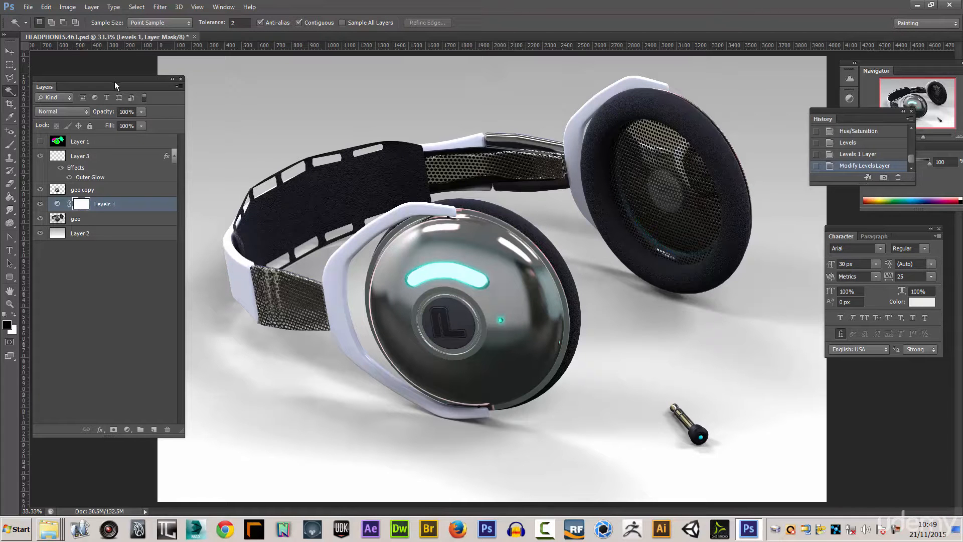
- Group all layers from Layer 3 down to Layer 2 into a group named renderfinal
{"action": "left_click", "coordinate": [78, 157]}
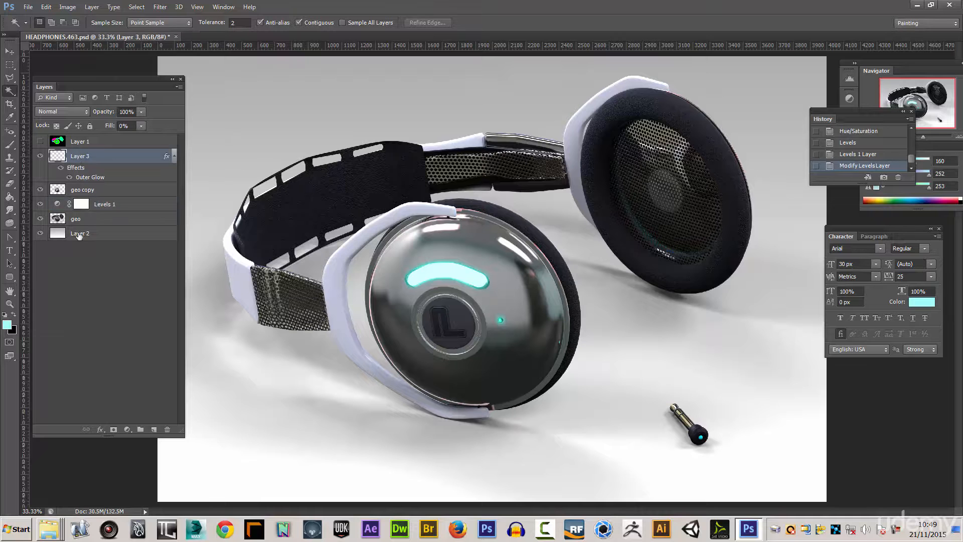
{"action": "left_click", "coordinate": [80, 233], "text": "shift"}
{"action": "left_click", "coordinate": [179, 87]}
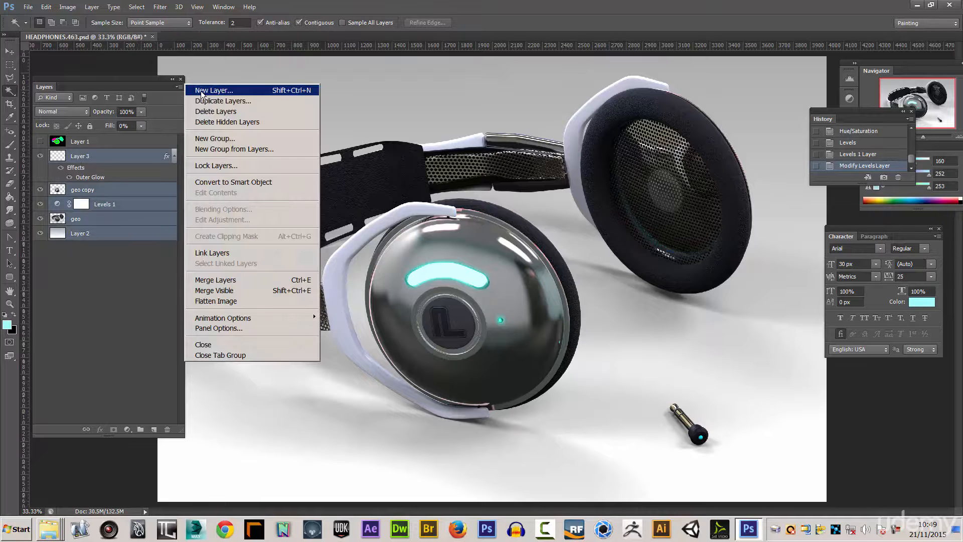
{"action": "left_click", "coordinate": [216, 149]}
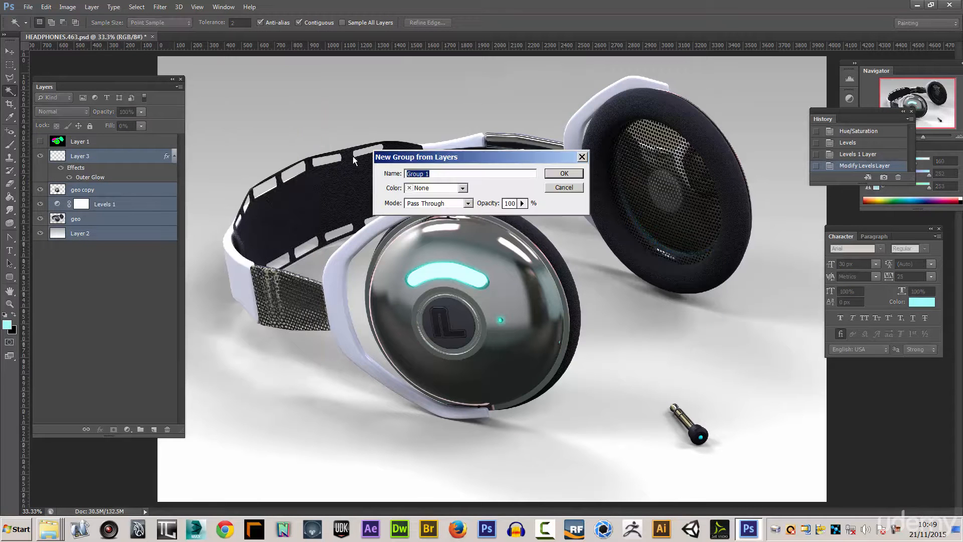
{"action": "type", "text": "re"}
{"action": "left_click", "coordinate": [564, 173]}
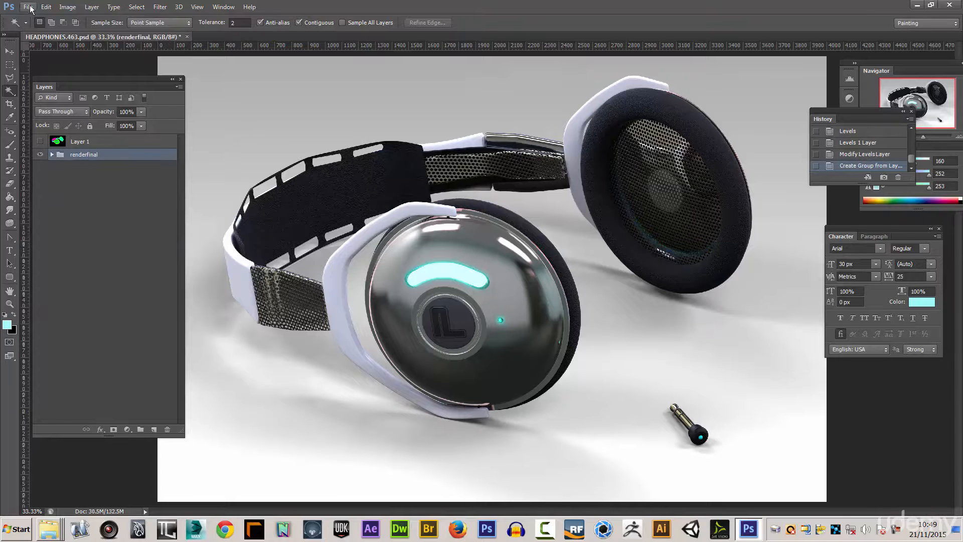
- Save the PSD, and save a JPEG copy named HEADPHONES.463.jpg in the FINAL_RENDER folder
{"action": "left_click", "coordinate": [27, 7]}
{"action": "left_click", "coordinate": [38, 131]}
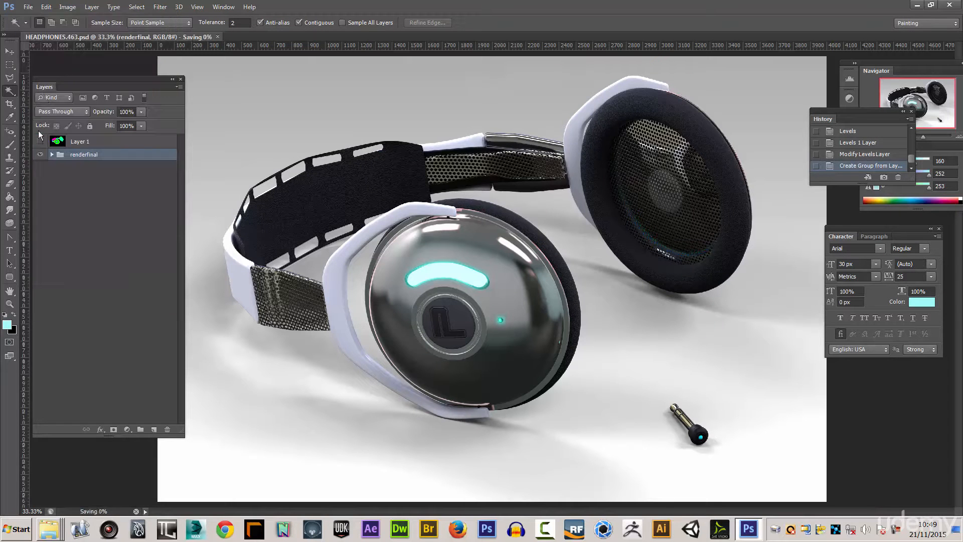
{"action": "left_click", "coordinate": [28, 7]}
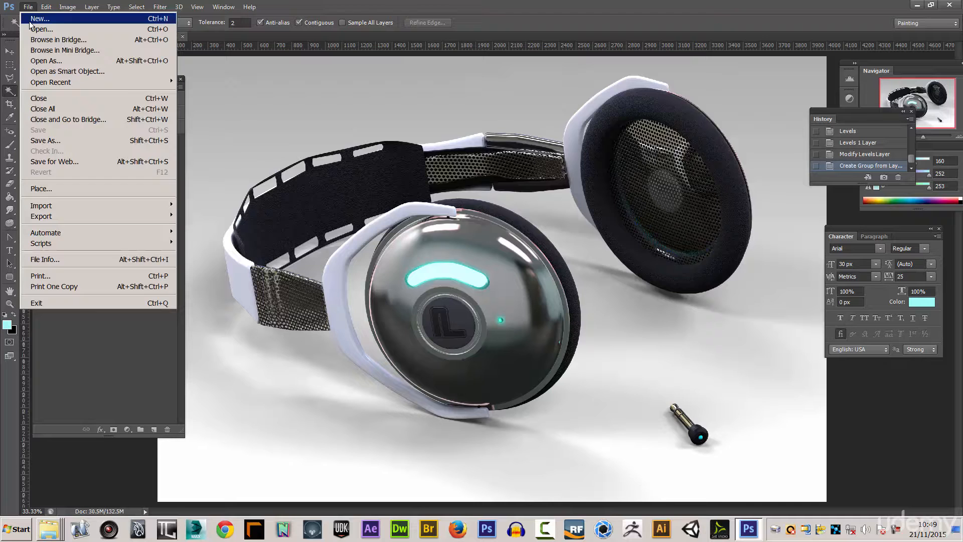
{"action": "left_click", "coordinate": [43, 140]}
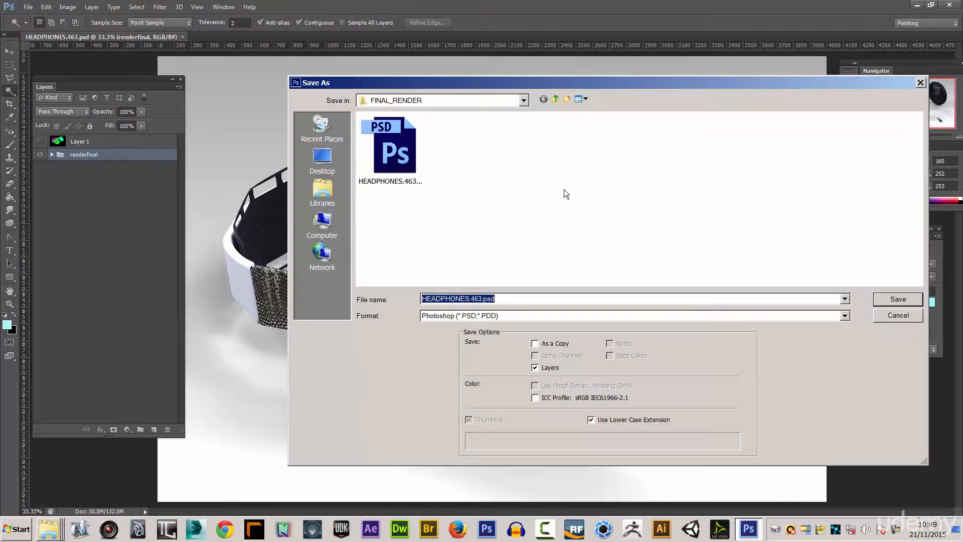
{"action": "left_click", "coordinate": [846, 316]}
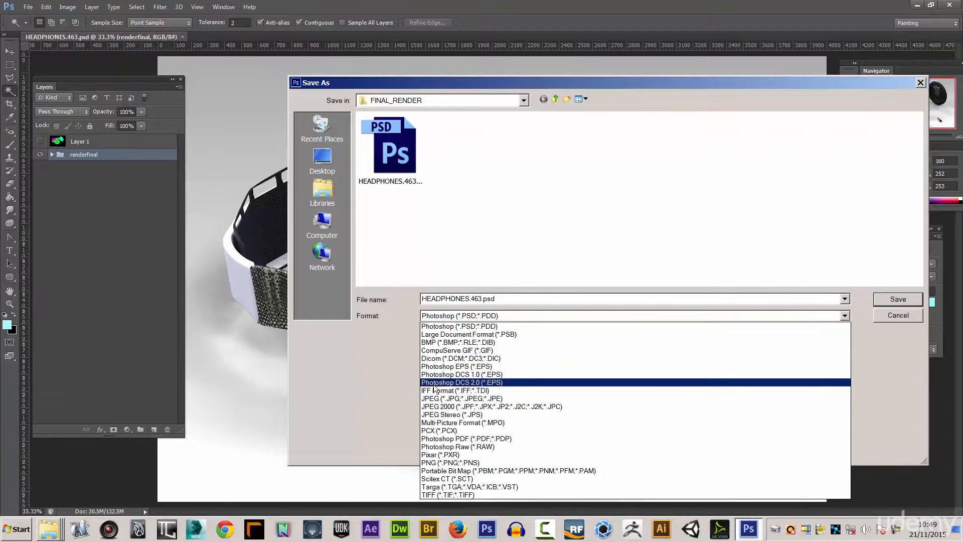
{"action": "left_click", "coordinate": [467, 388]}
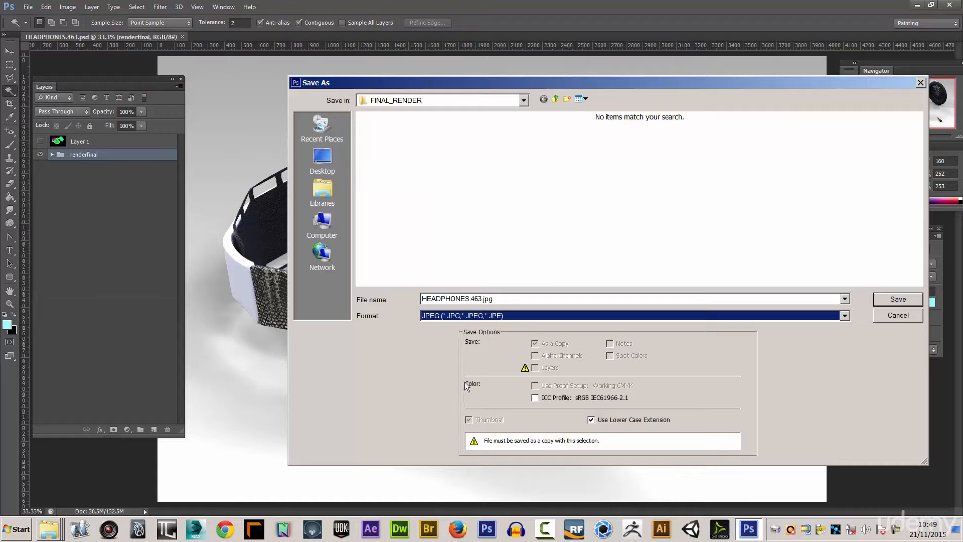
{"action": "left_click", "coordinate": [897, 299]}
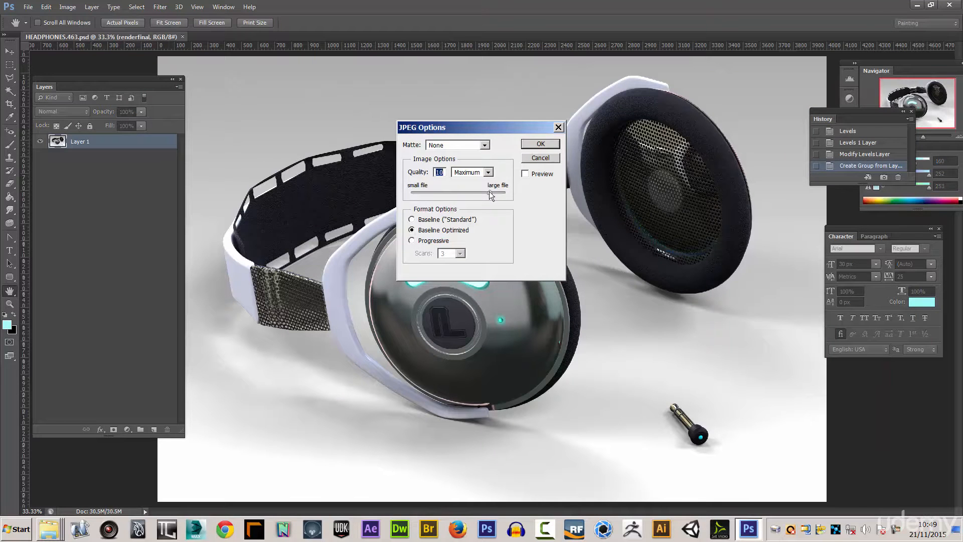
{"action": "left_click_drag", "start_coordinate": [489, 191], "coordinate": [485, 191]}
{"action": "left_click", "coordinate": [541, 145]}
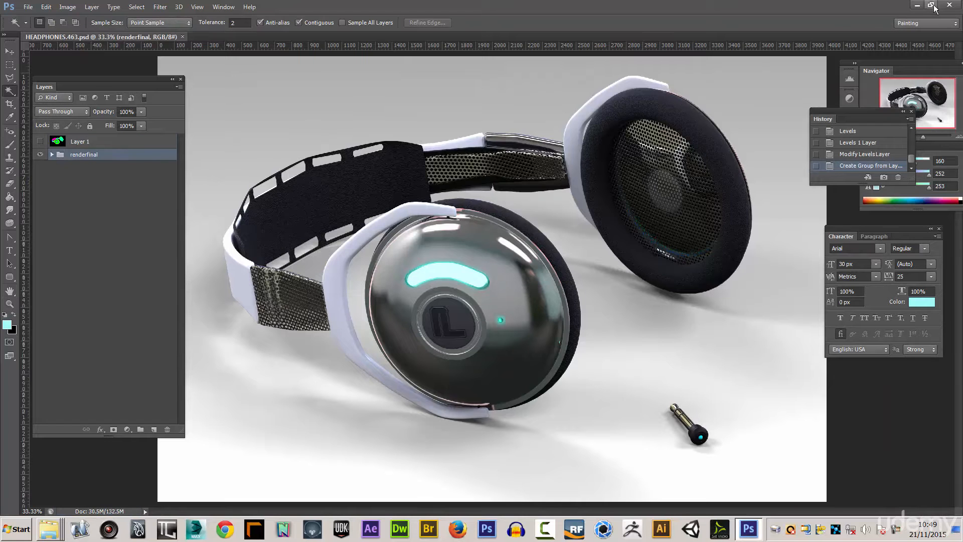
- Close Photoshop, preview HEADPHONES.463.jpg enlarged in the FINAL_RENDER folder, and open it in Photoshop
{"action": "left_click", "coordinate": [949, 5]}
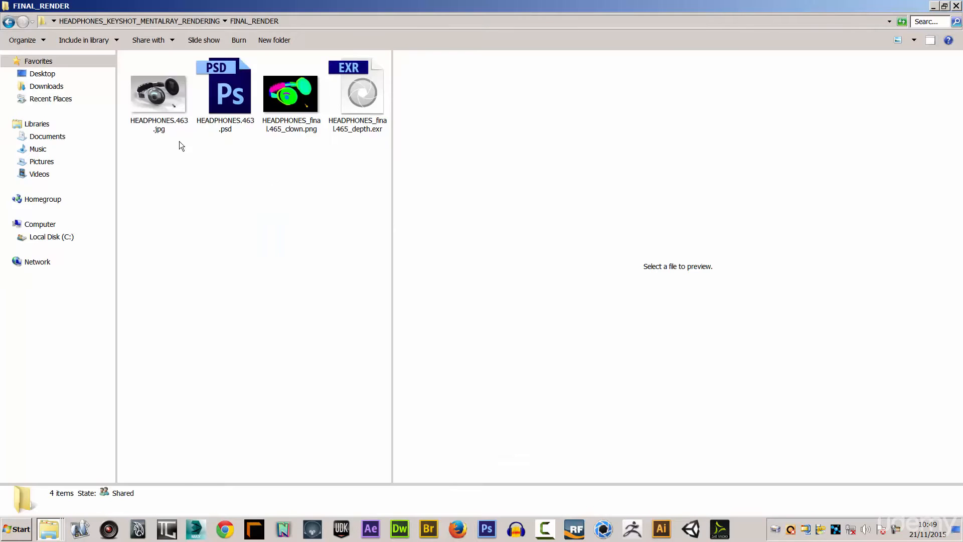
{"action": "left_click", "coordinate": [163, 97]}
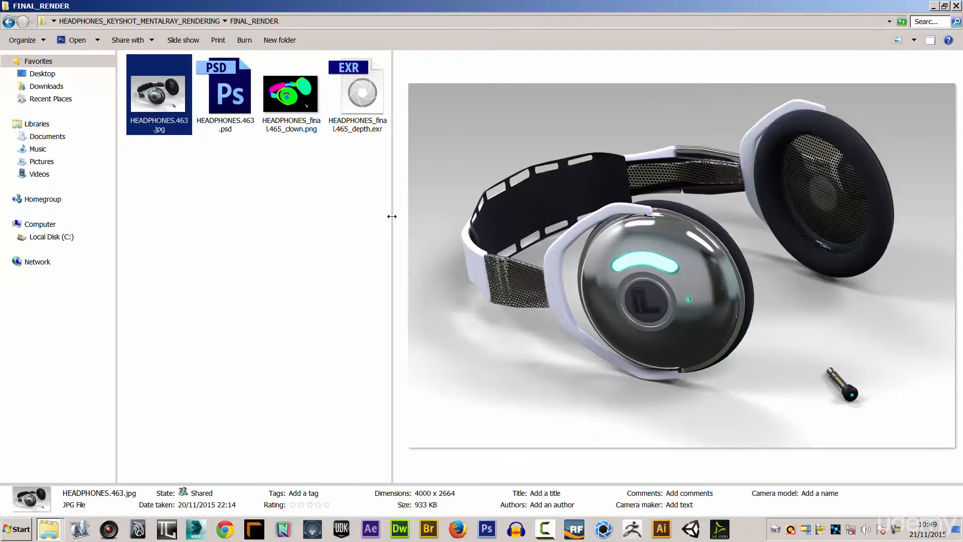
{"action": "left_click_drag", "start_coordinate": [391, 216], "coordinate": [334, 210]}
{"action": "double_click", "coordinate": [150, 96]}
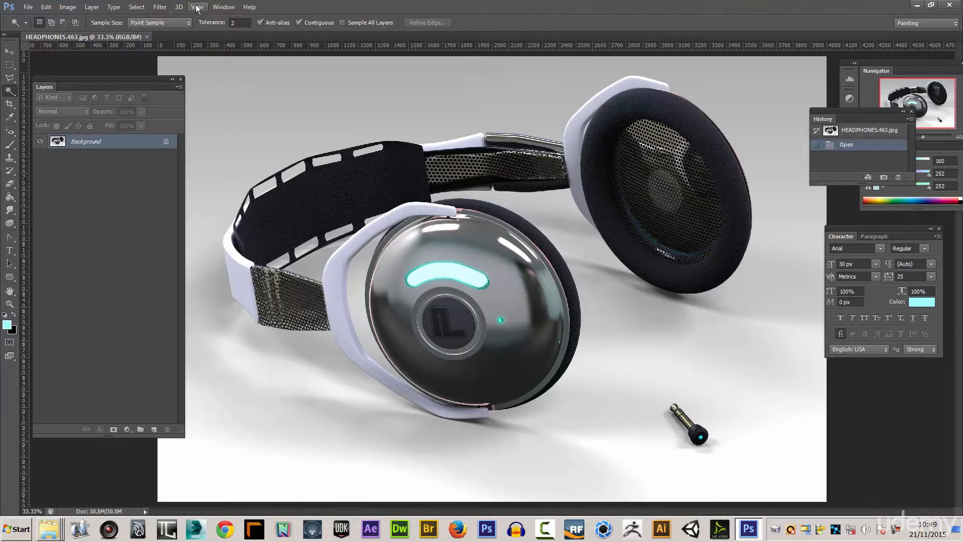
- Examine the ear cup, glowing light and perforated strap of the JPEG at actual pixels and as a whole, and close Photoshop
{"action": "left_click", "coordinate": [198, 7]}
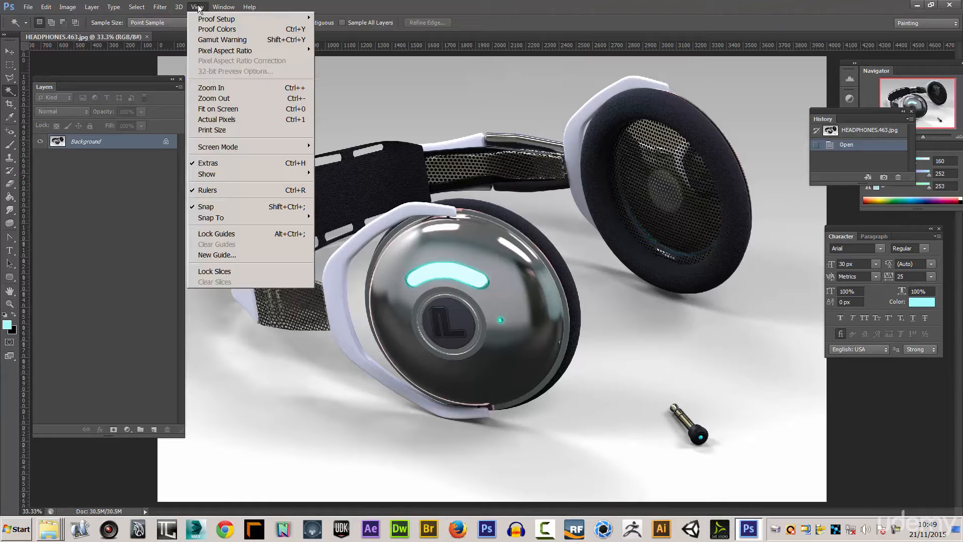
{"action": "left_click", "coordinate": [217, 120]}
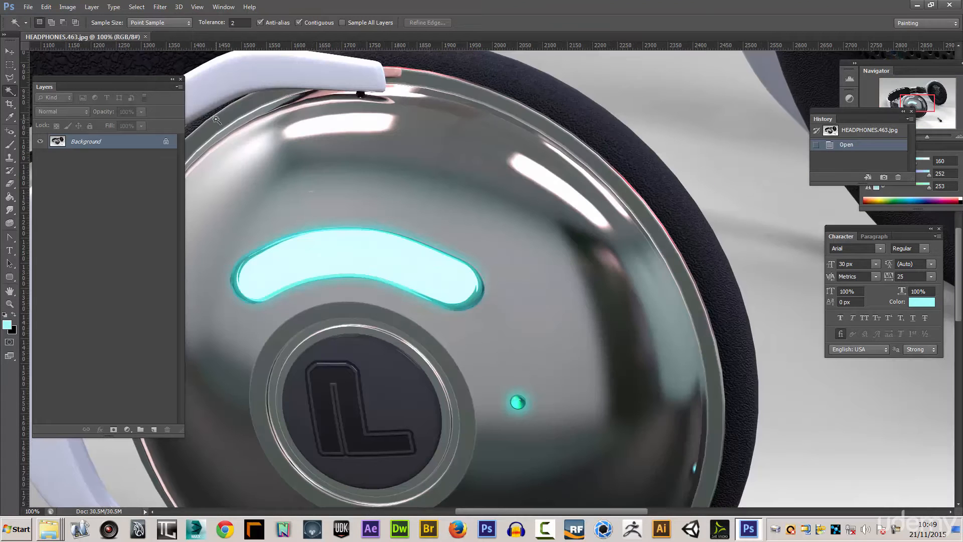
{"action": "left_click_drag", "start_coordinate": [503, 243], "coordinate": [576, 238]}
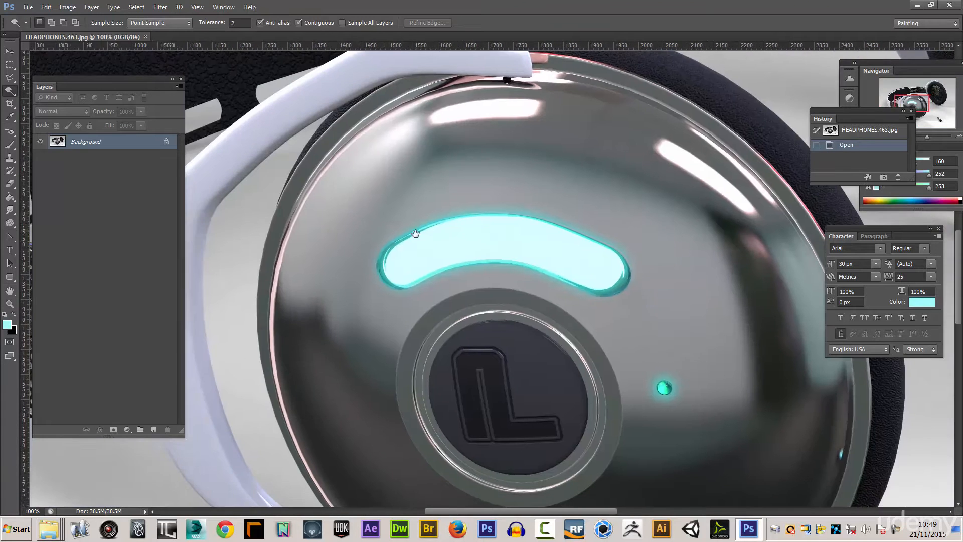
{"action": "left_click_drag", "start_coordinate": [577, 172], "coordinate": [720, 211]}
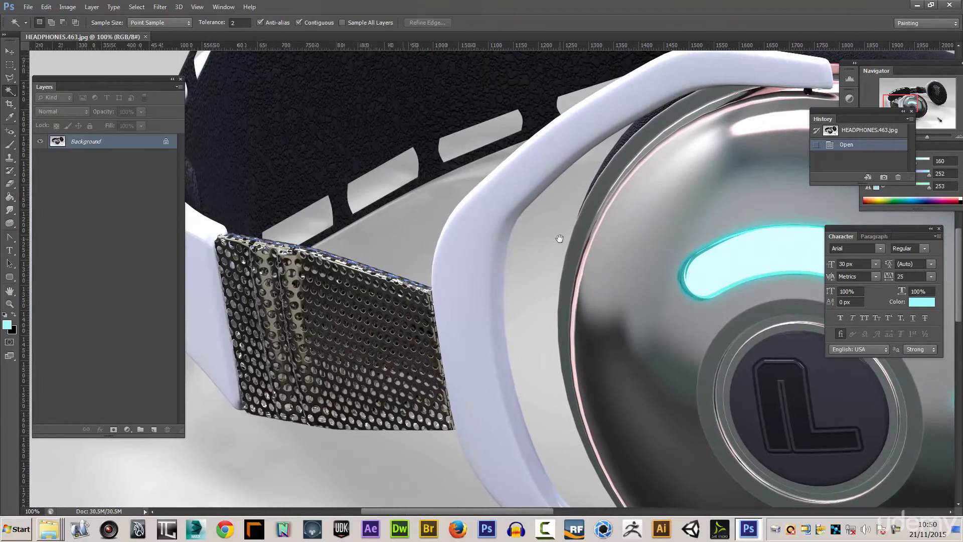
{"action": "left_click_drag", "start_coordinate": [555, 242], "coordinate": [420, 323]}
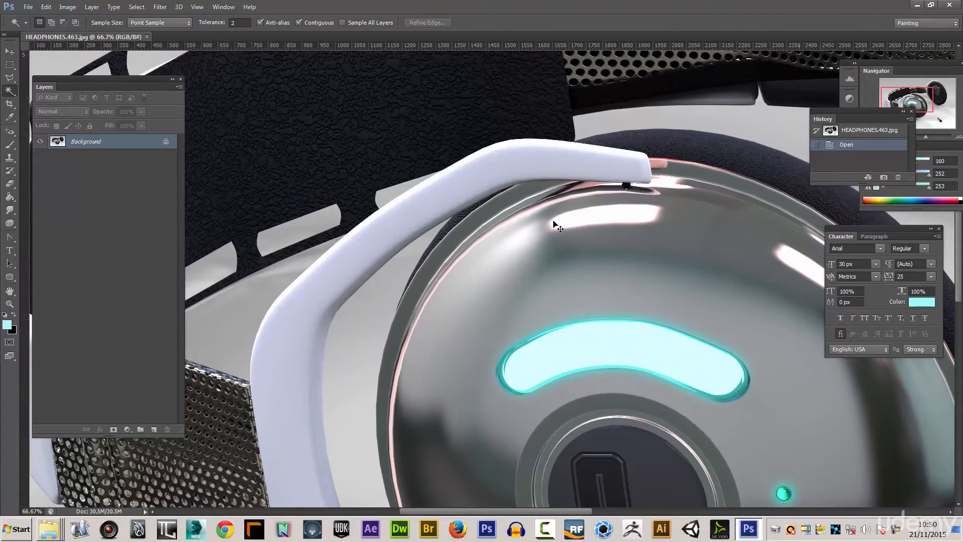
{"action": "key", "text": "ctrl+minus"}
{"action": "key", "text": "ctrl+minus"}
{"action": "key", "text": "ctrl+minus"}
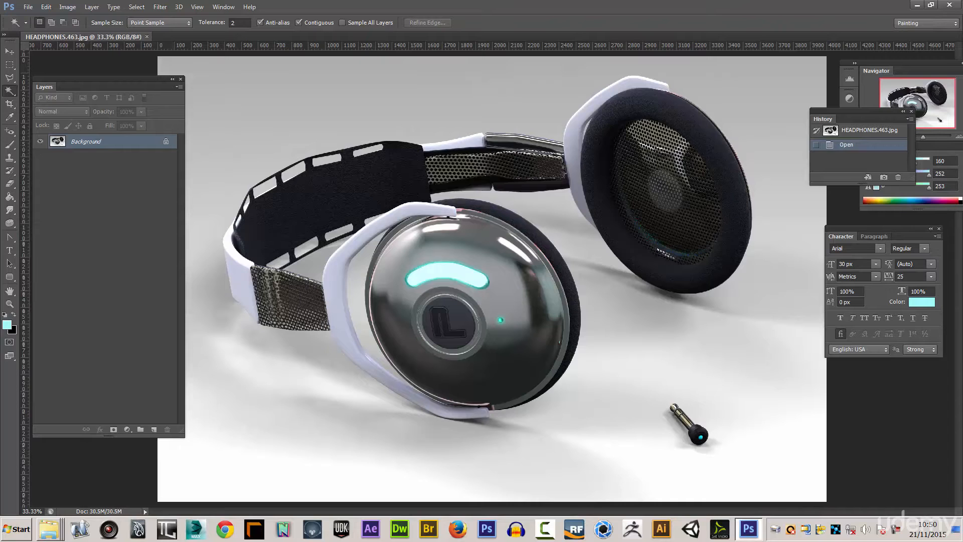
{"action": "left_click", "coordinate": [950, 5]}
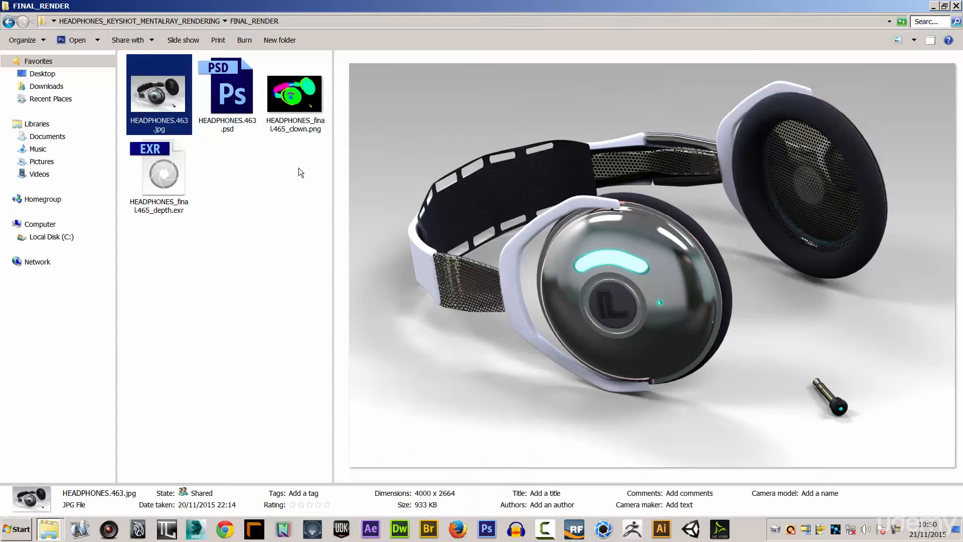